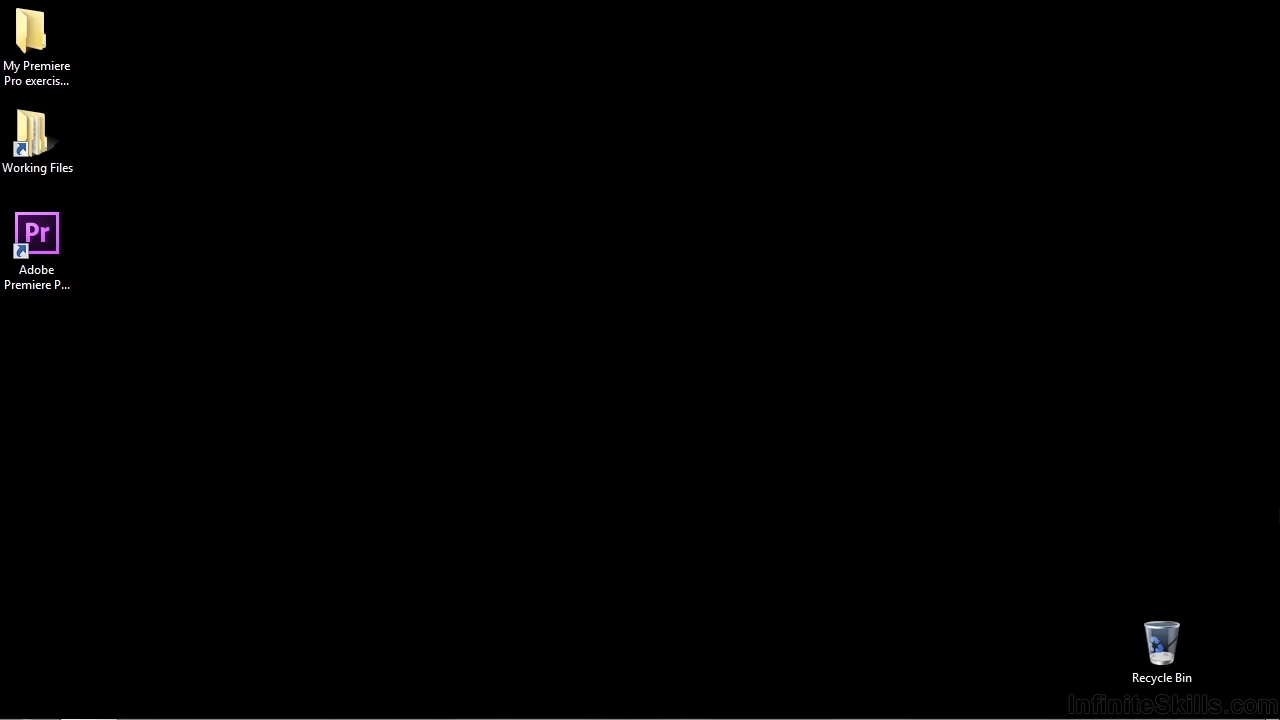
Open 0903-managing effects.prproj from the Working Files projects folder in Premiere Pro.
double_click(54, 134)
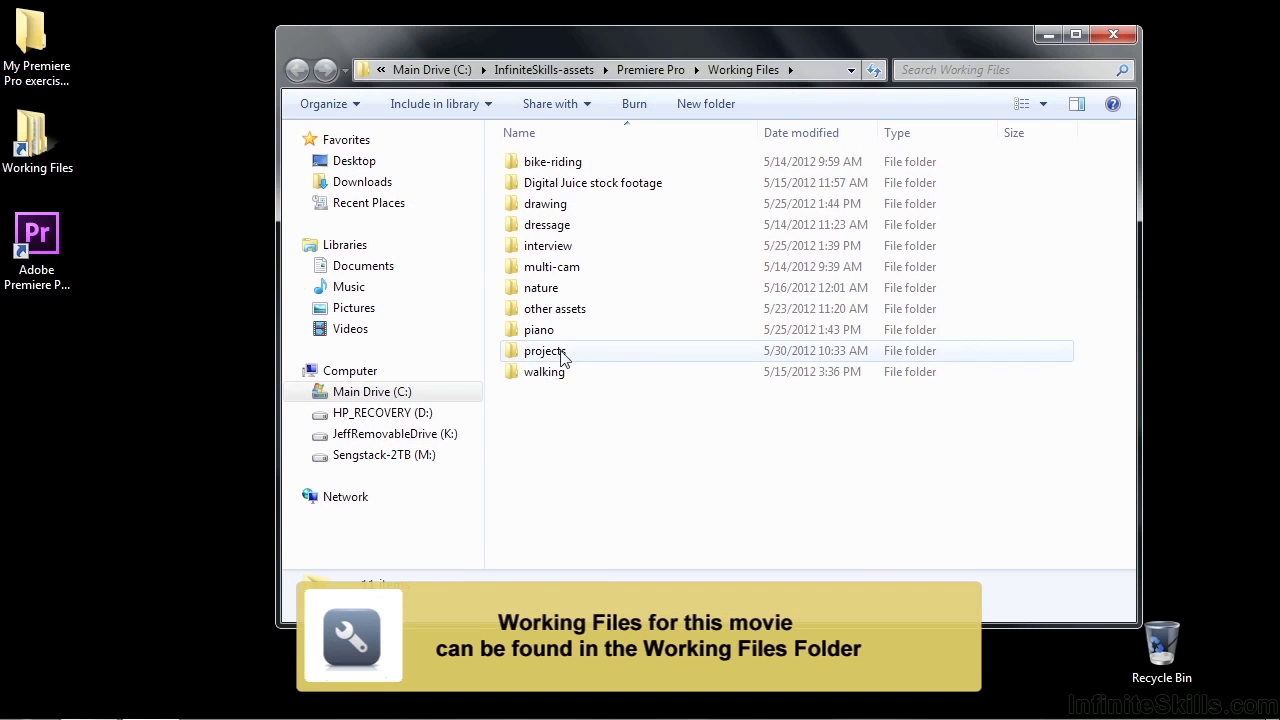
double_click(560, 350)
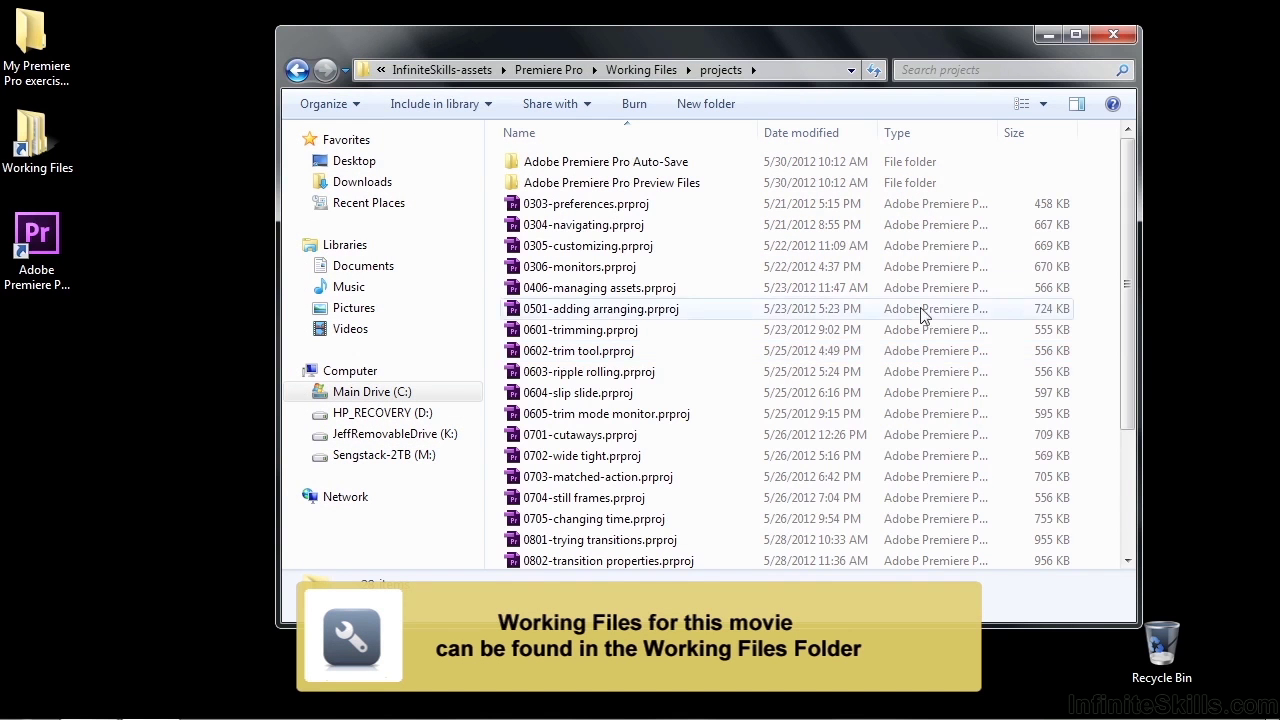
left_click_drag(1125, 342, 1151, 535)
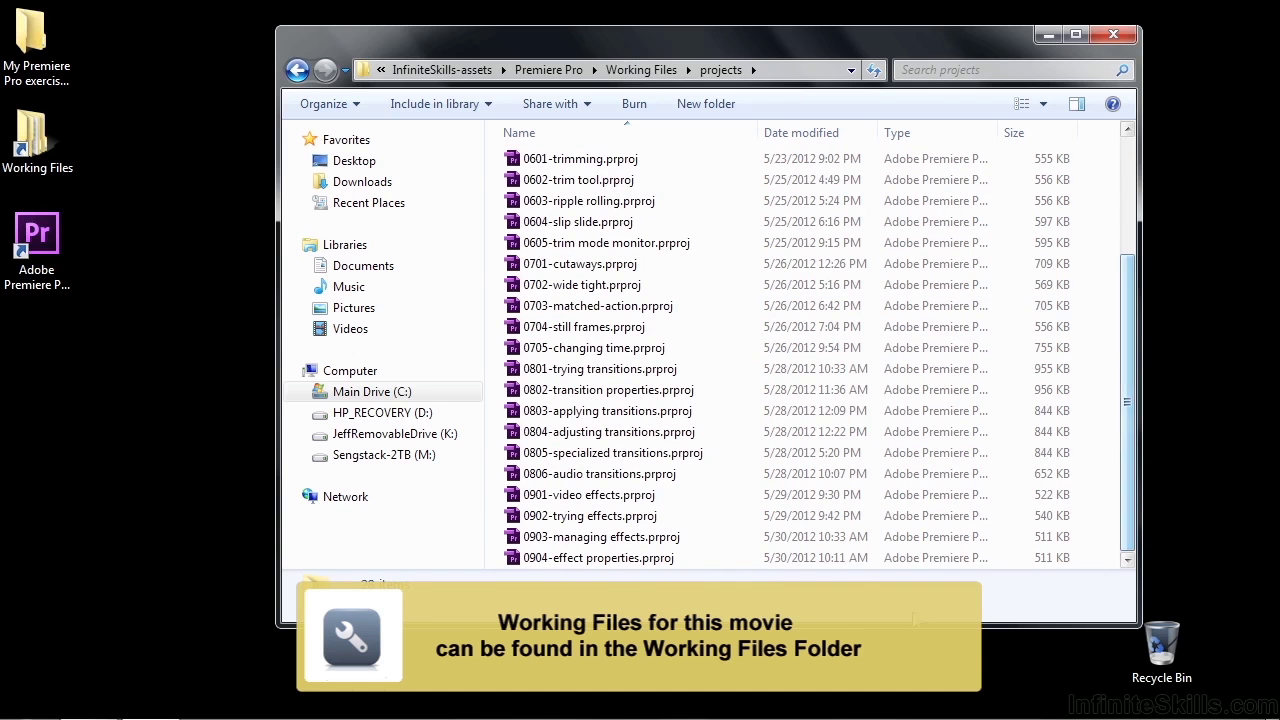
double_click(560, 537)
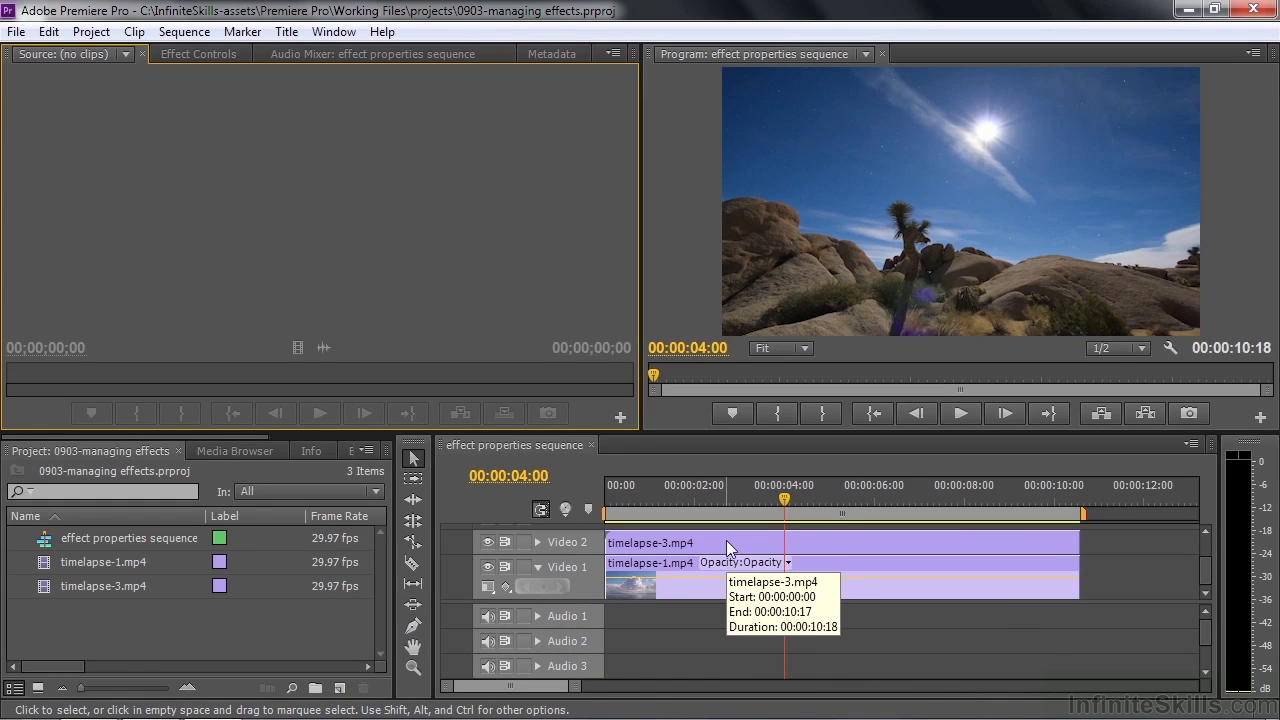
Select timelapse-3.mp4 on Video 2, move it three seconds later, and show its Effect Controls.
left_click(726, 540)
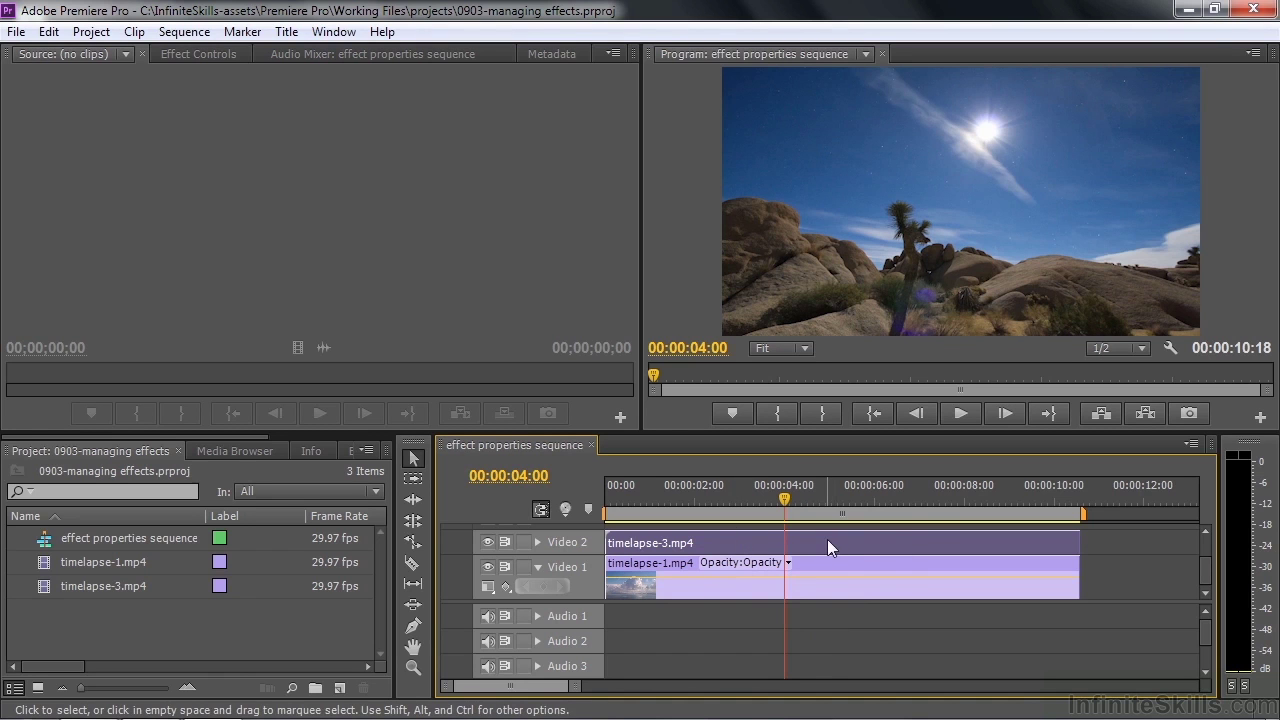
mouse_move(827, 539)
left_mouse_down()
mouse_move(1043, 541)
mouse_move(906, 561)
mouse_move(829, 552)
left_mouse_up()
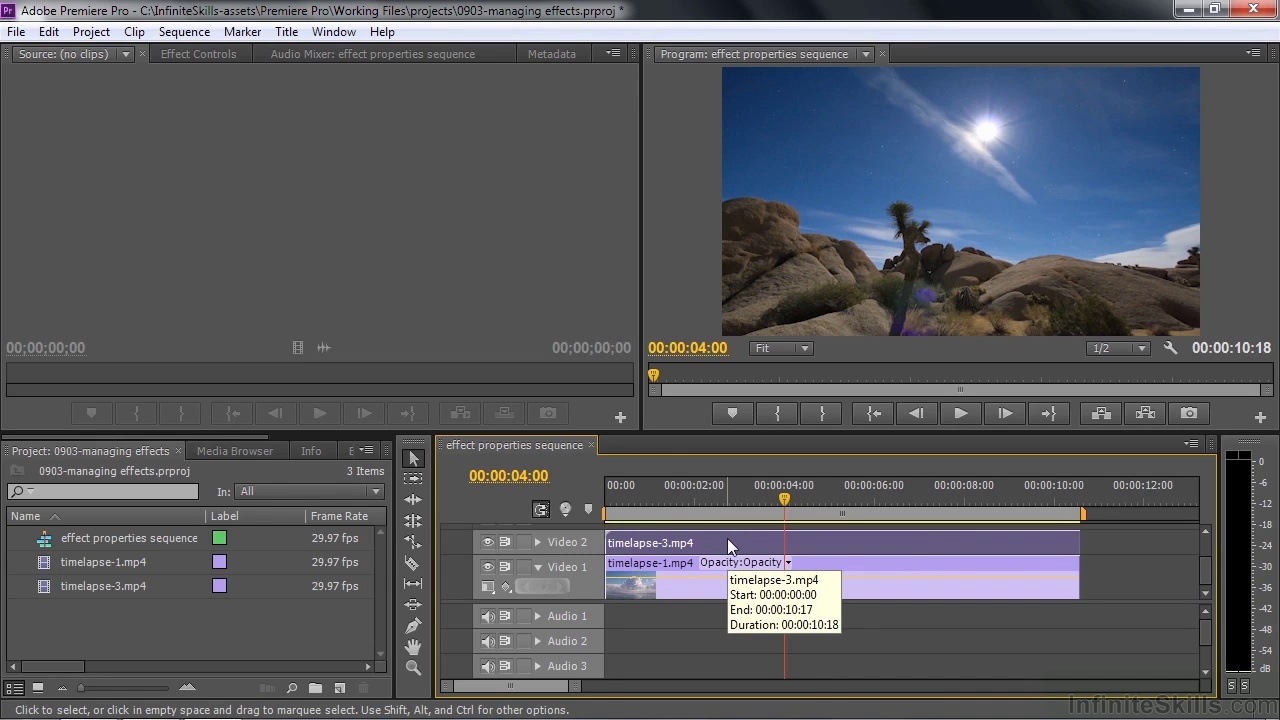
left_click(176, 56)
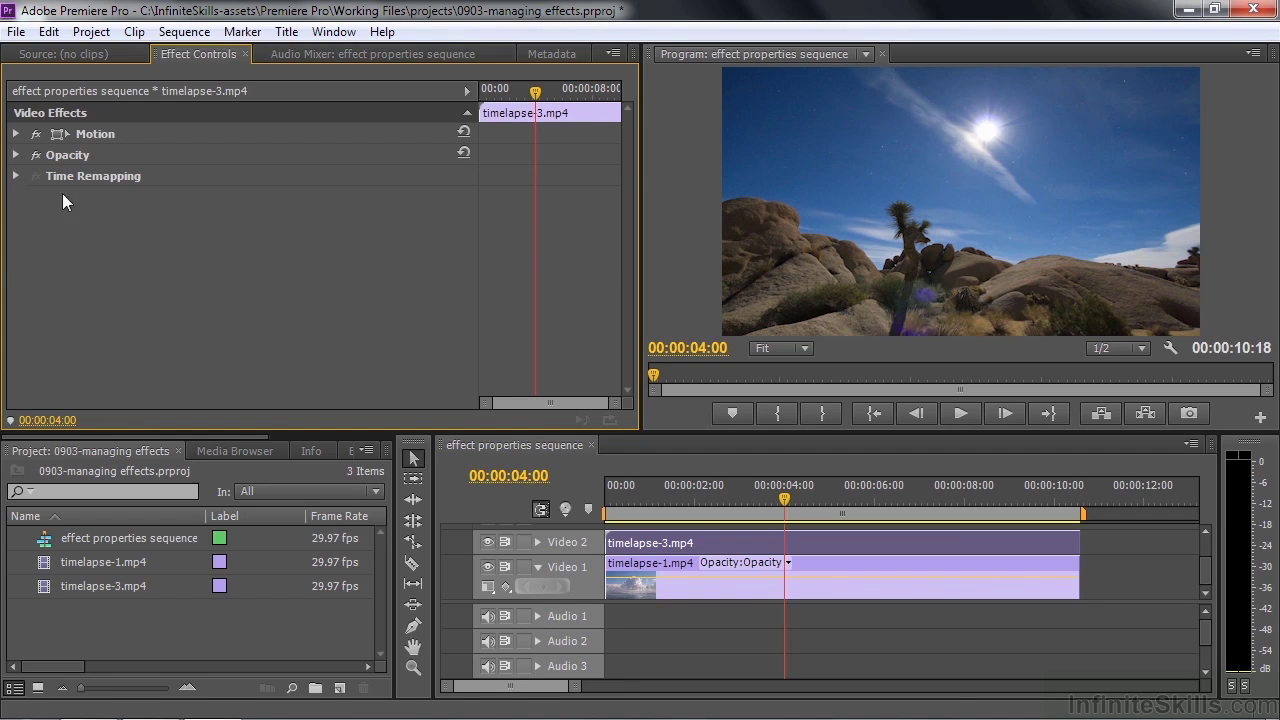
left_click(16, 134)
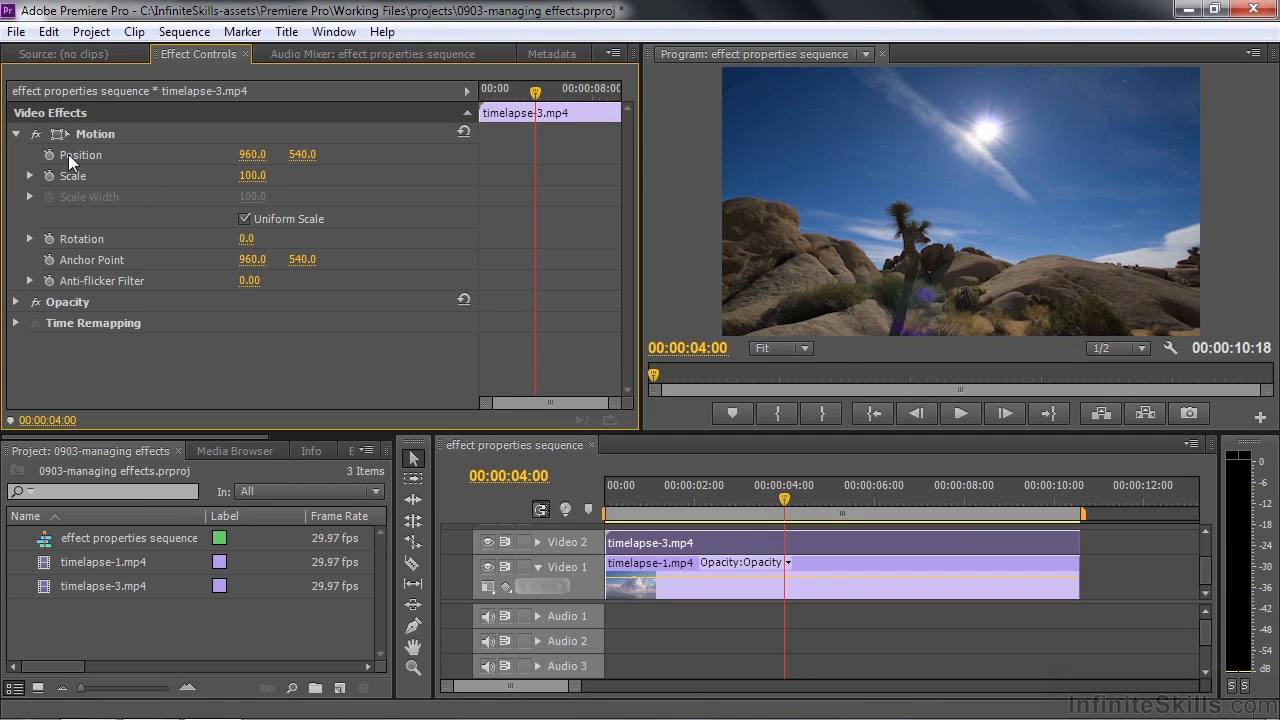
left_click_drag(248, 157, 380, 158)
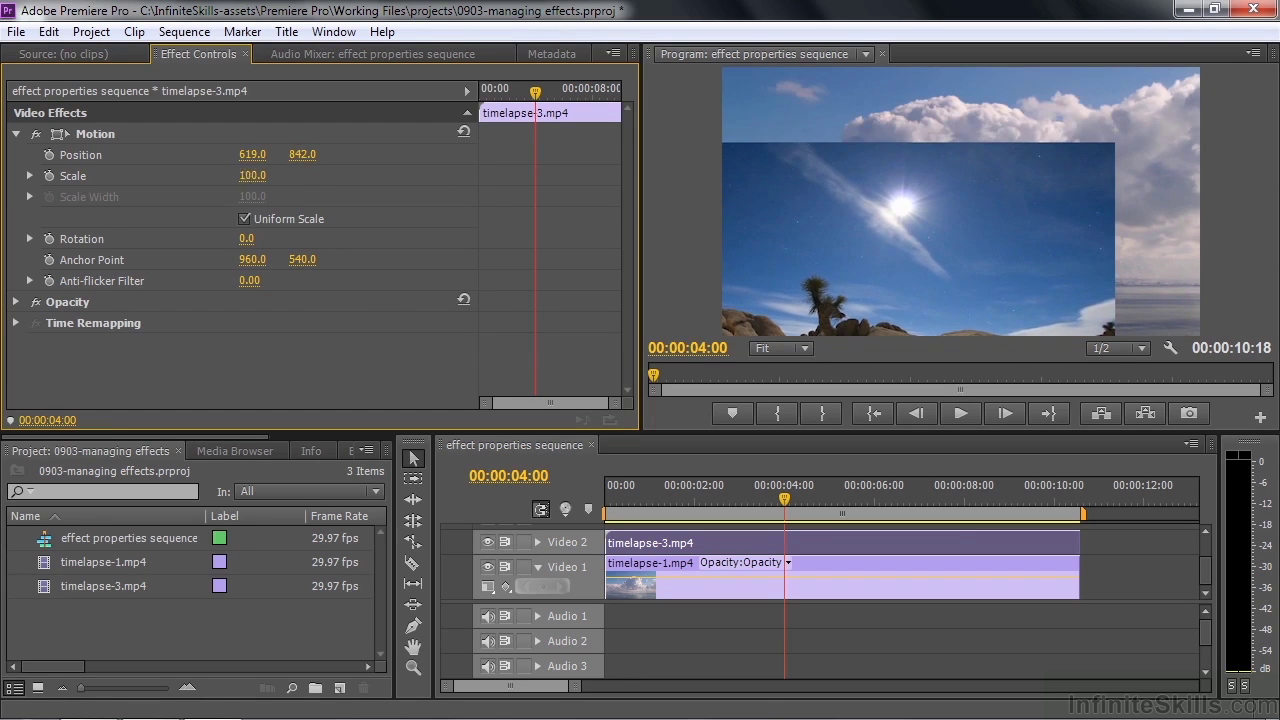
left_click_drag(252, 175, 222, 176)
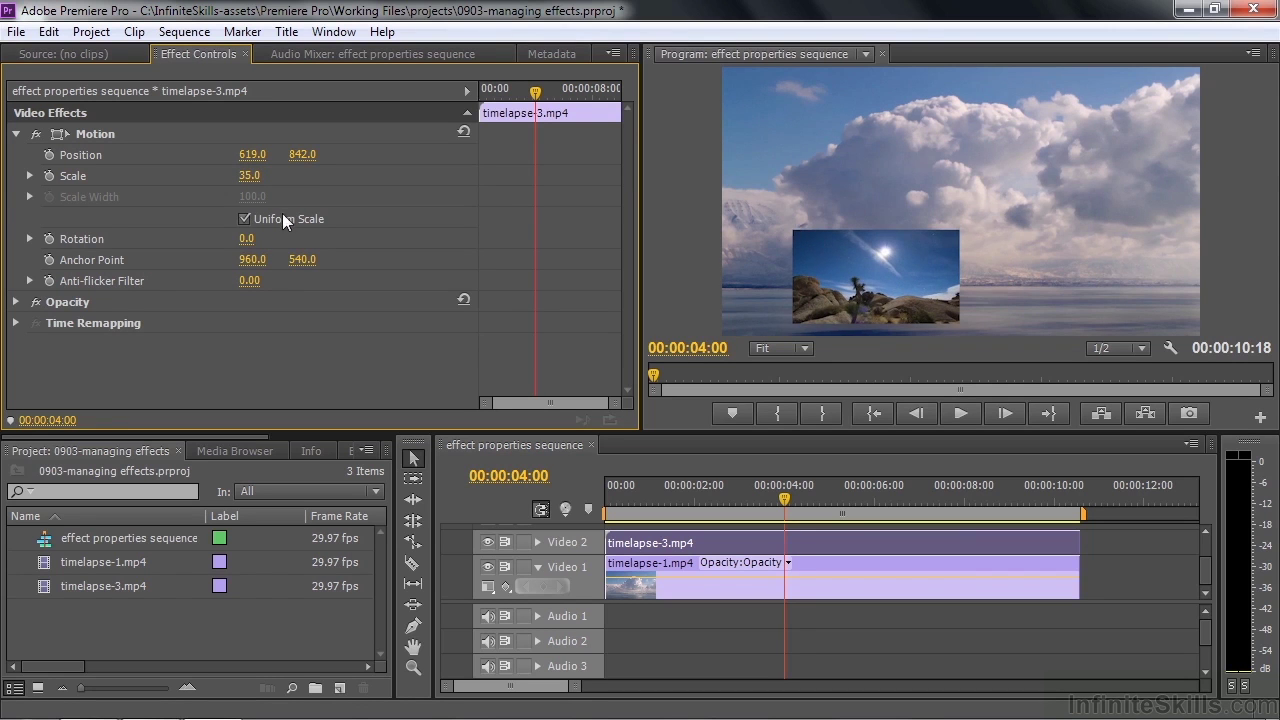
left_click_drag(257, 232, 300, 236)
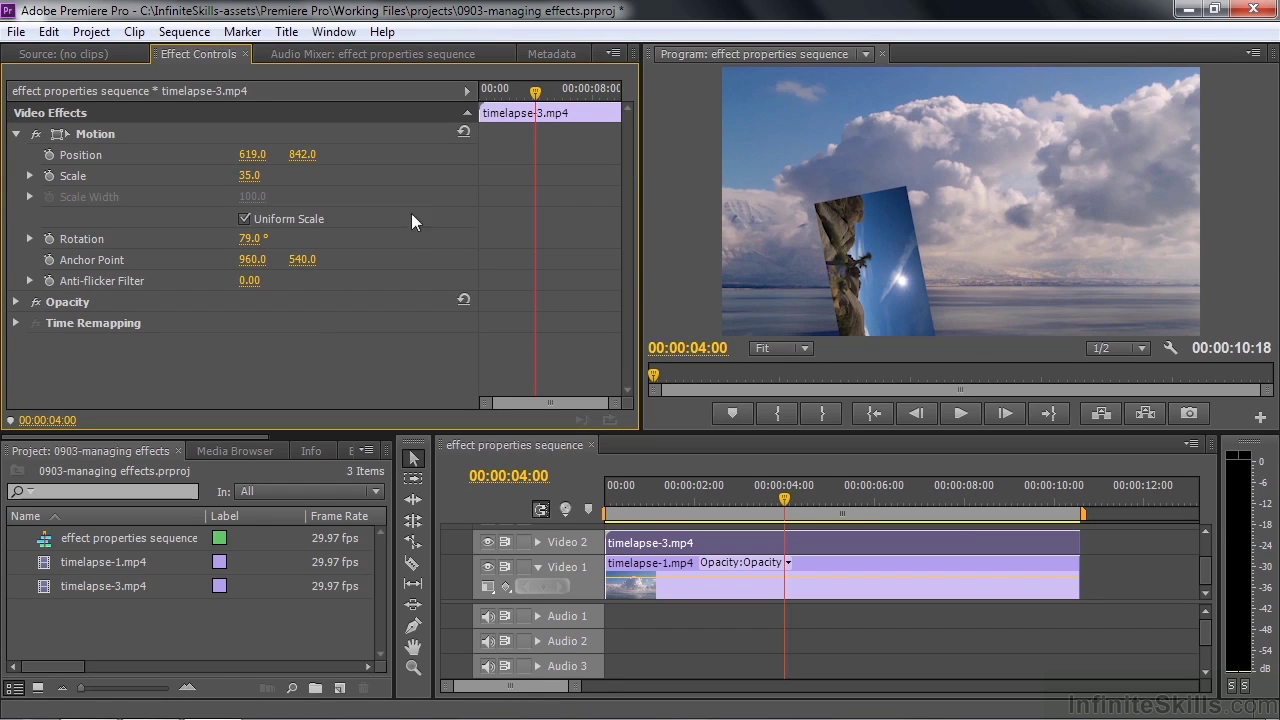
left_click(463, 133)
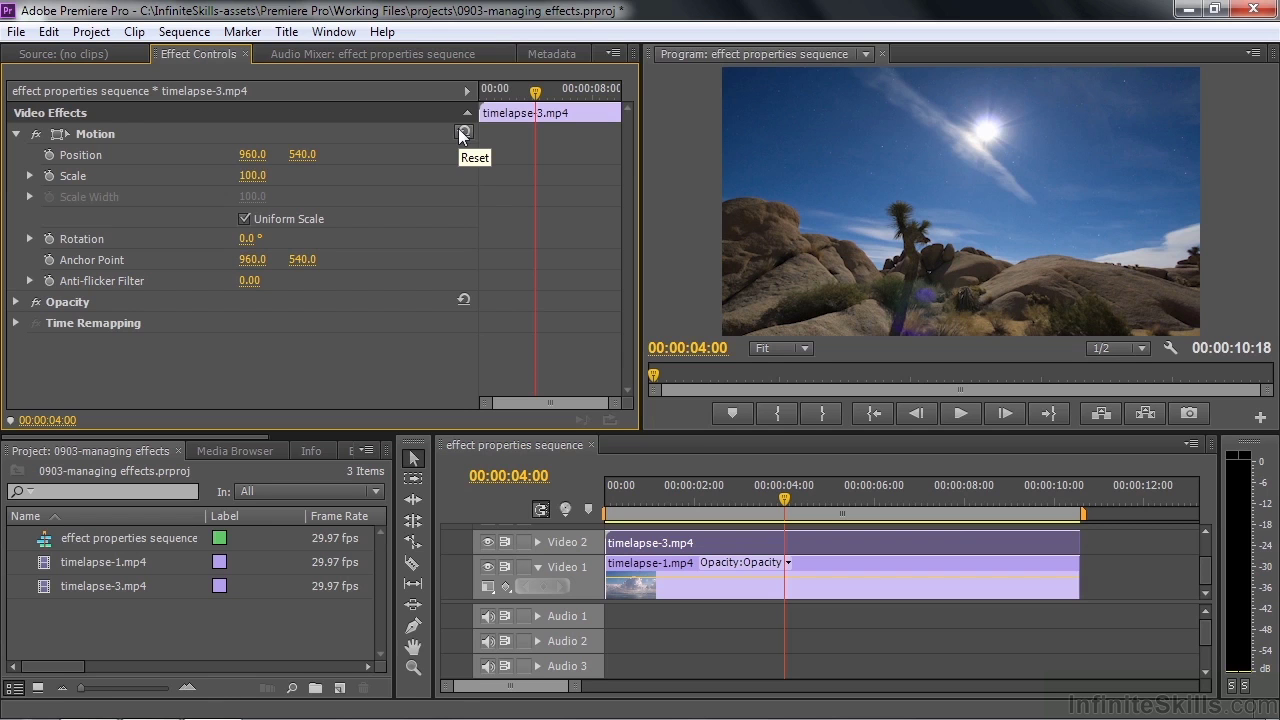
Filter the Effects panel with the search 'three'.
scroll(217, 434, "down", 2)
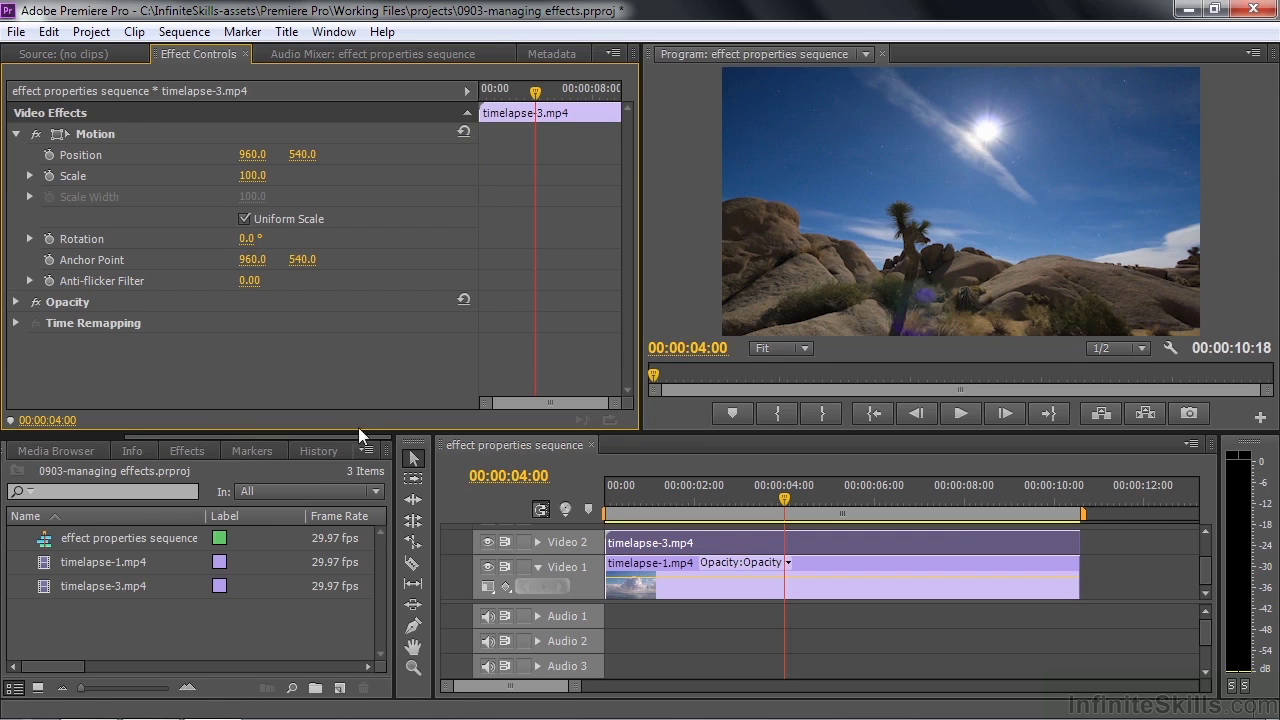
left_click(200, 451)
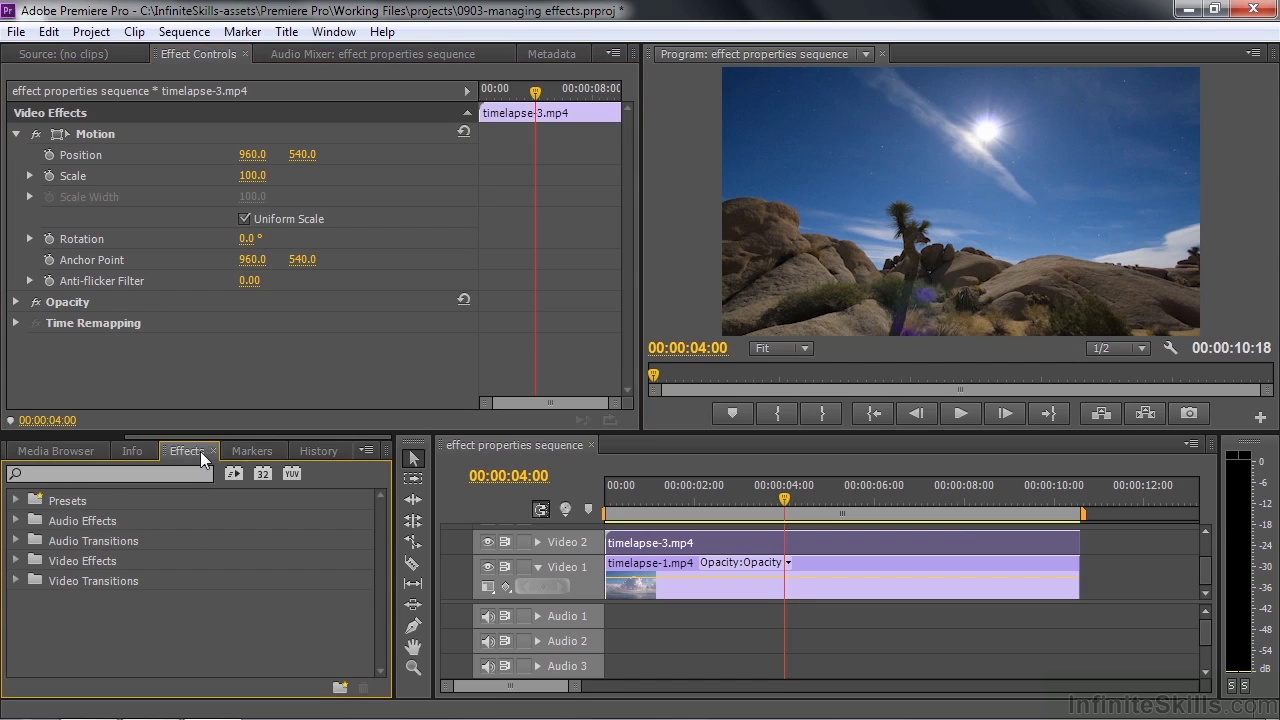
left_click(77, 475)
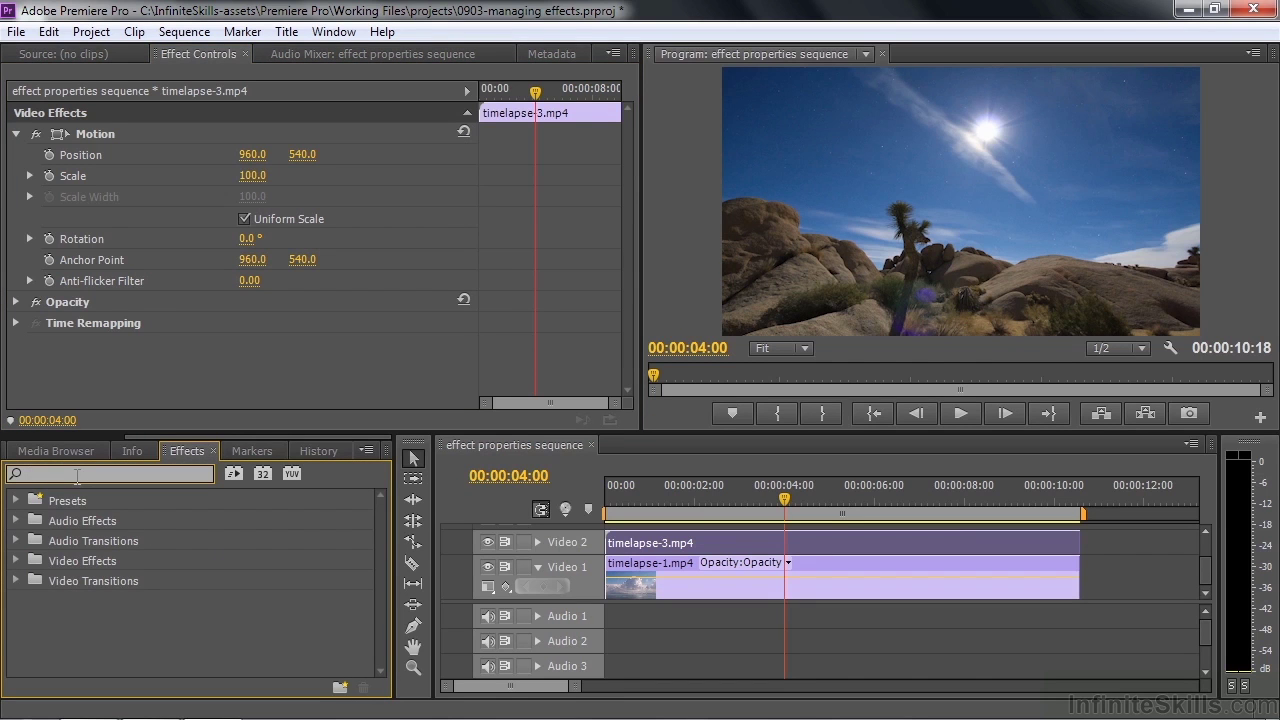
left_click(16, 561)
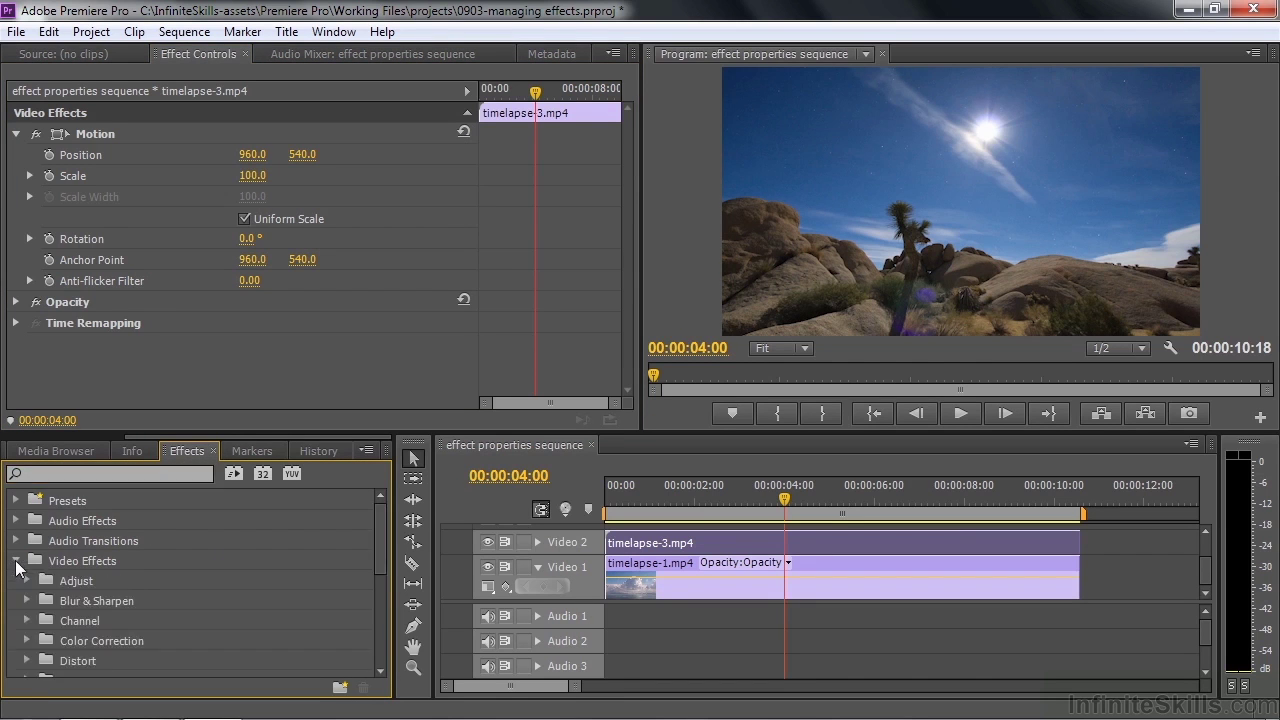
left_click(46, 472)
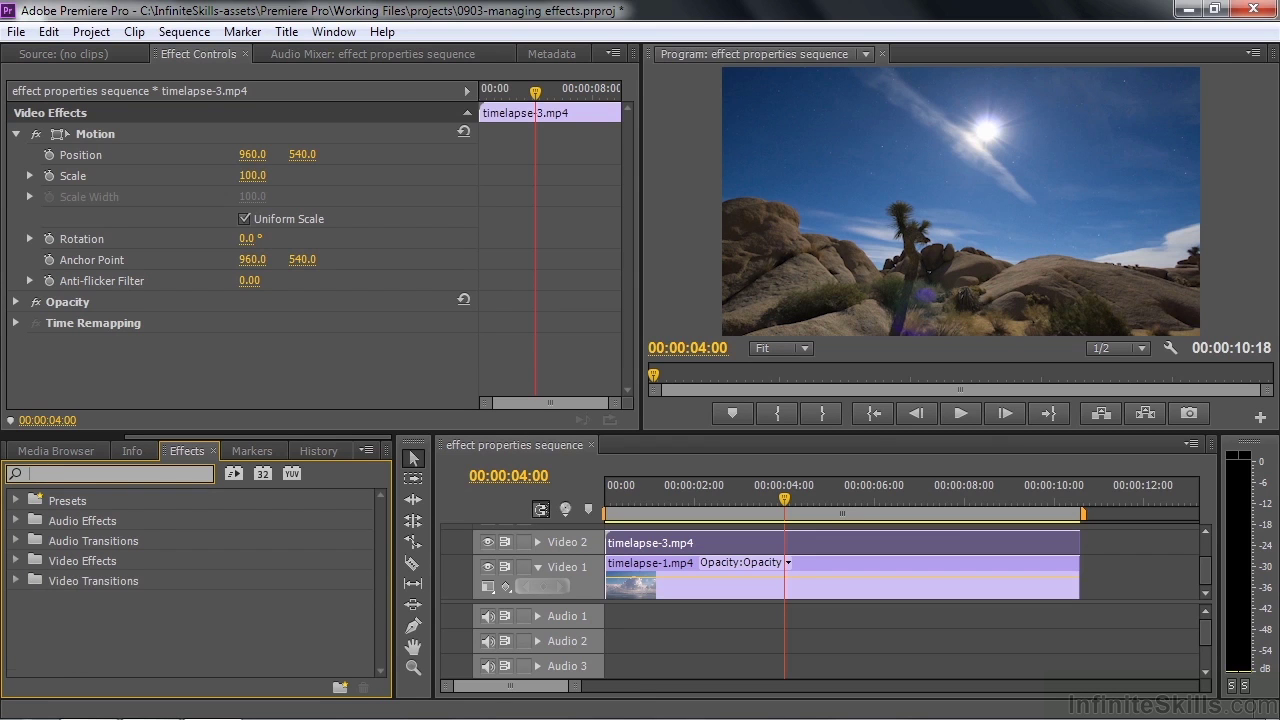
type("three")
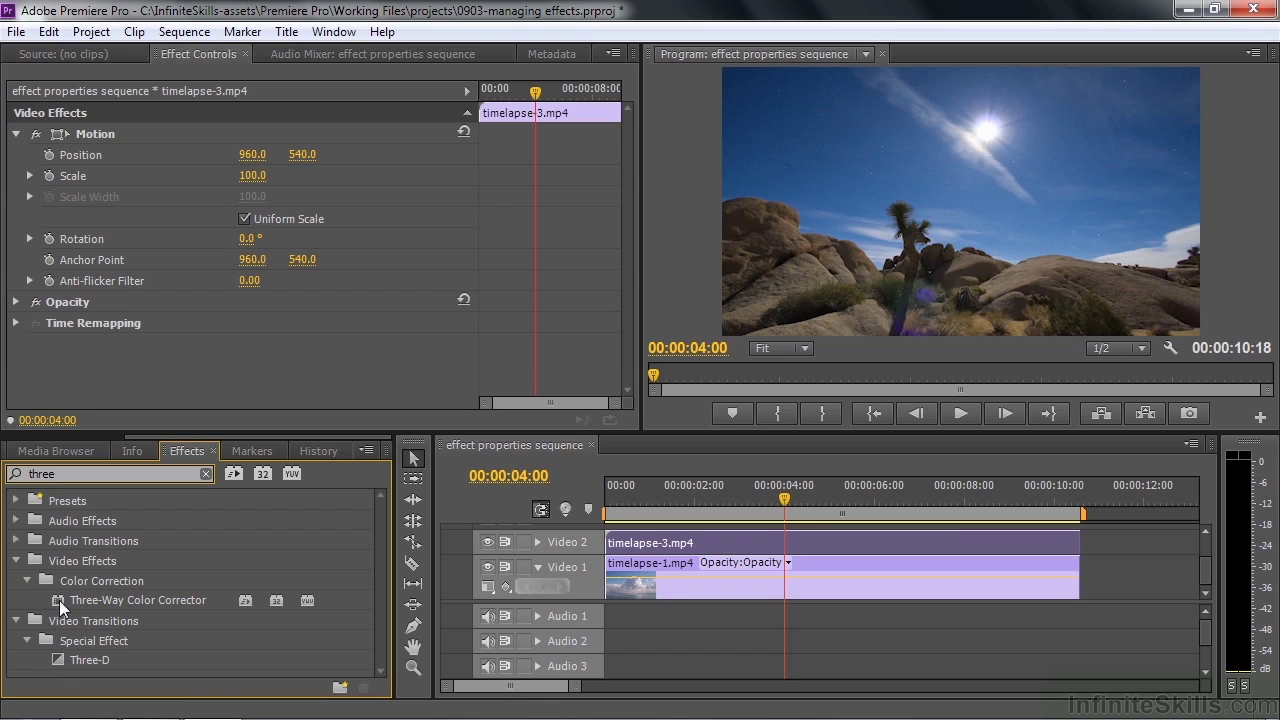
Apply Three-Way Color Corrector to timelapse-3.mp4 and shift the shadows, midtones and highlights balance.
left_click_drag(59, 600, 694, 542)
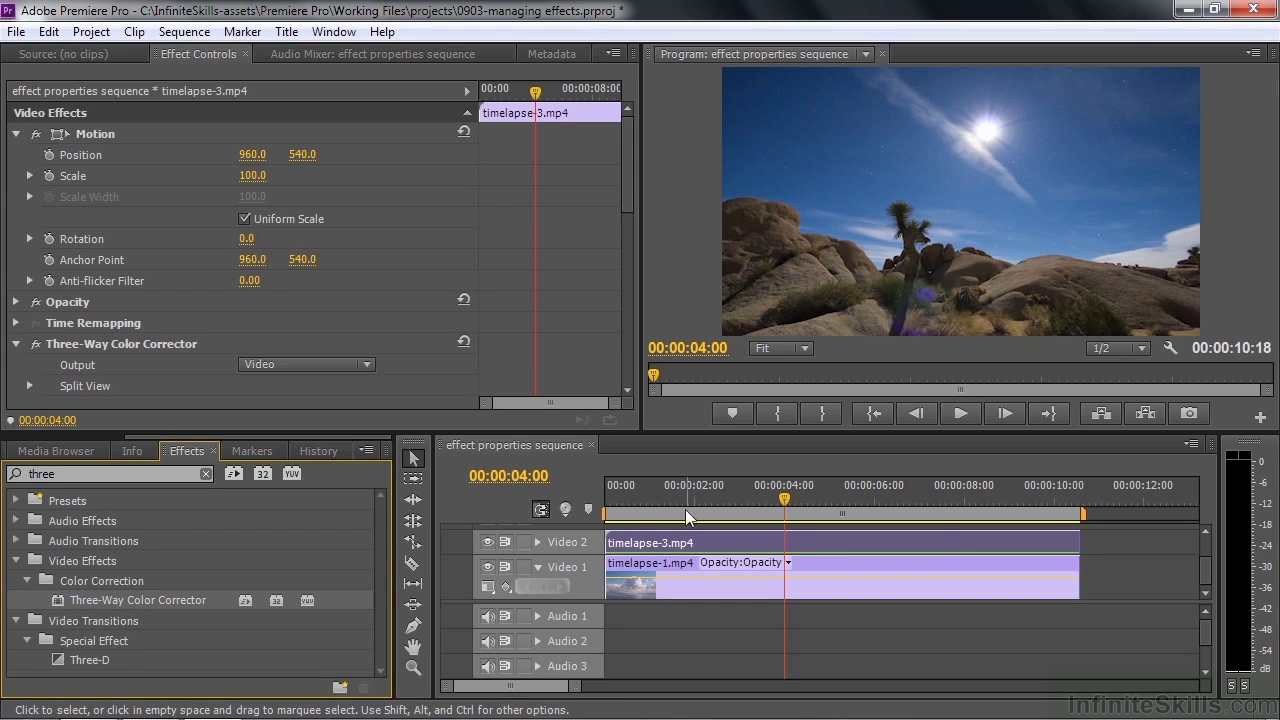
left_click_drag(626, 223, 636, 296)
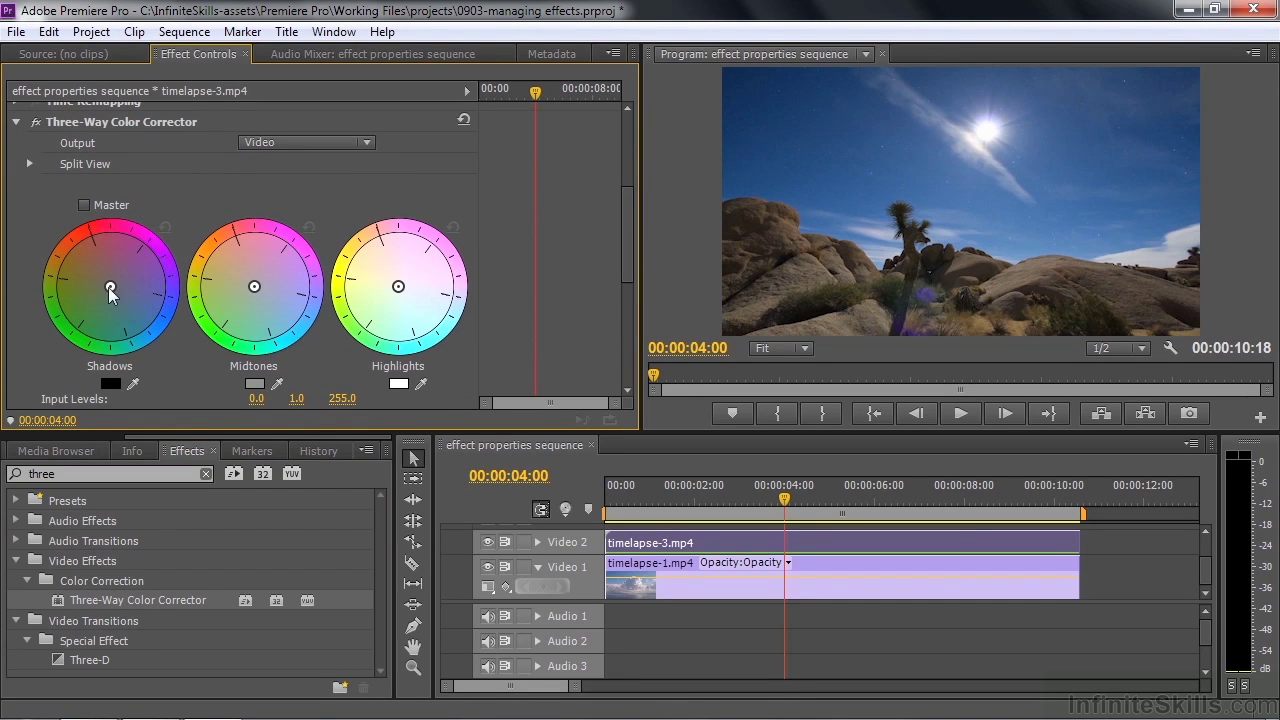
left_click_drag(109, 287, 89, 264)
left_click_drag(254, 286, 277, 302)
left_click_drag(398, 287, 408, 260)
Reset all three colour balance wheels, then delete the Three-Way Color Corrector from the clip.
left_click(307, 226)
left_click(165, 227)
left_click(453, 228)
left_click_drag(626, 260, 629, 232)
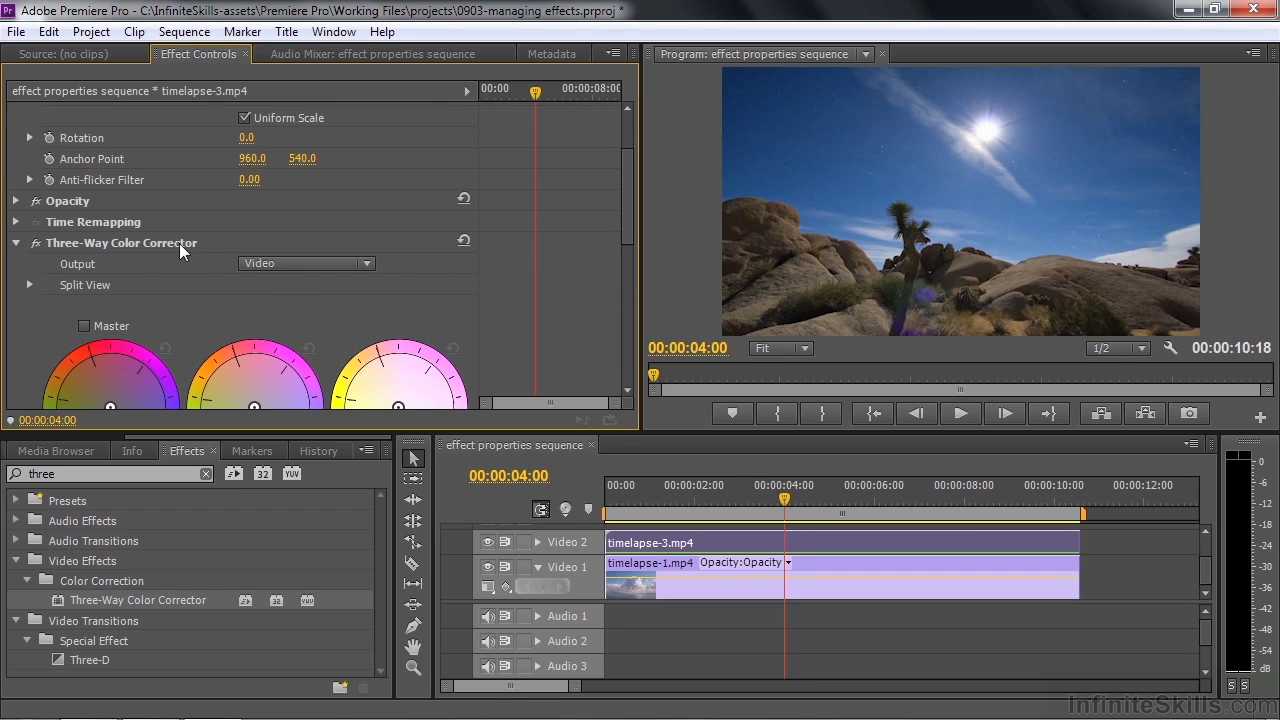
left_click(112, 243)
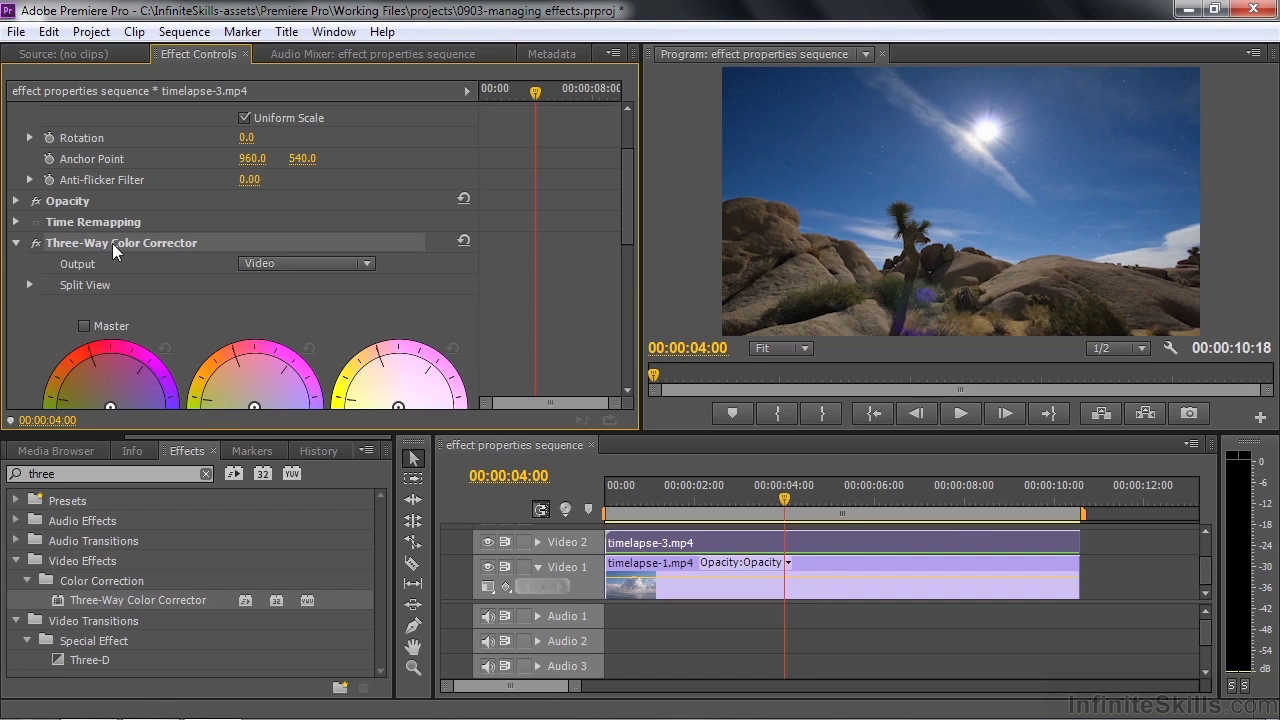
key("Delete")
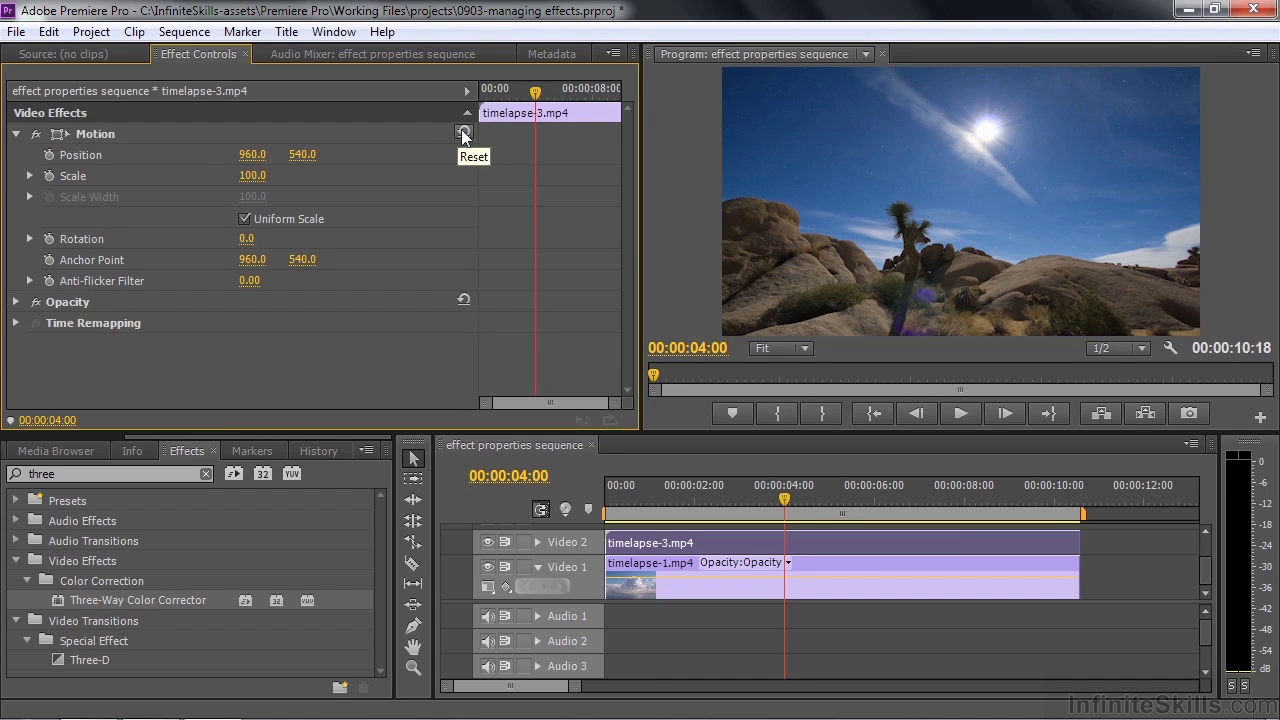
Replace the effects search with 'ack' to find Black & White.
left_click(90, 473)
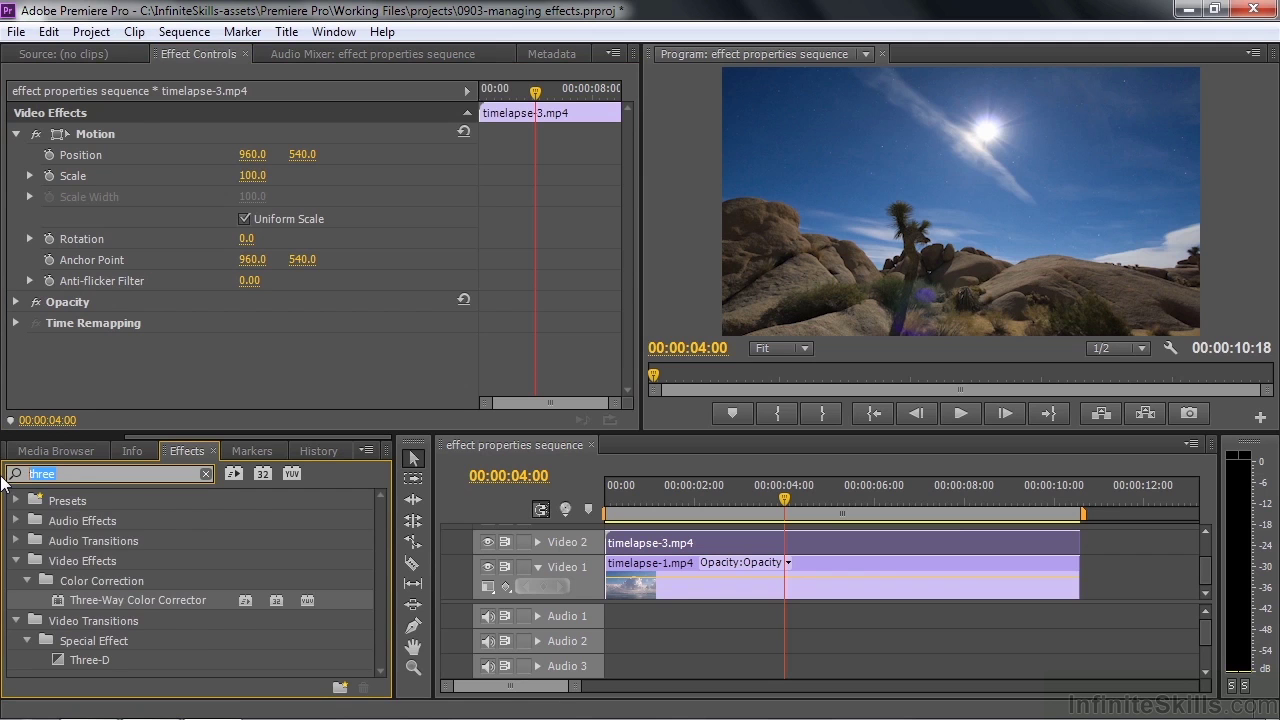
type("ack")
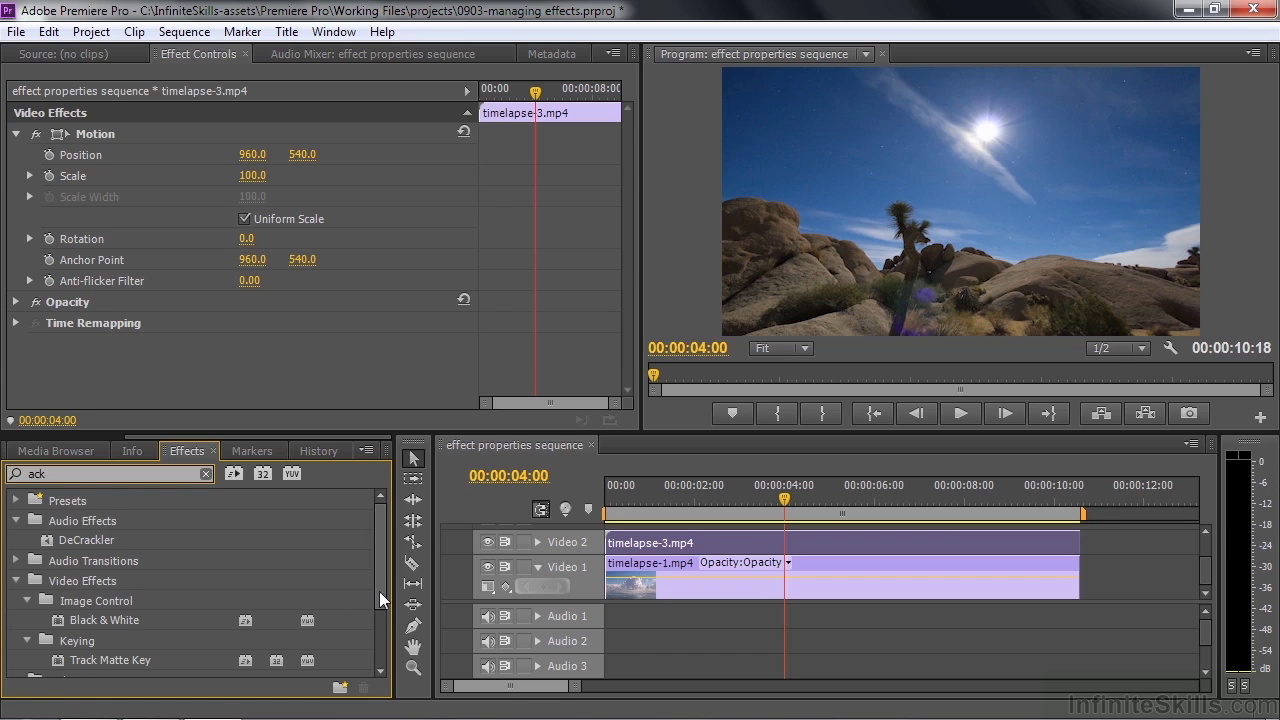
left_click_drag(379, 591, 383, 645)
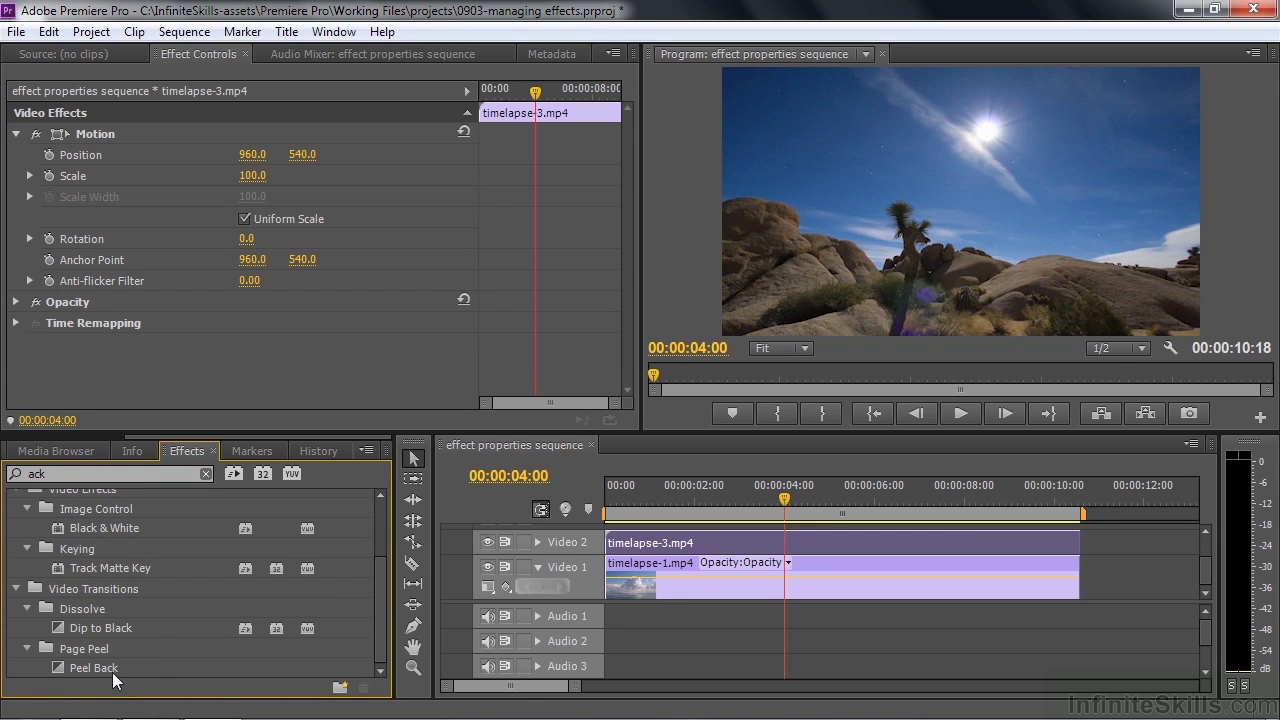
left_click_drag(383, 604, 383, 554)
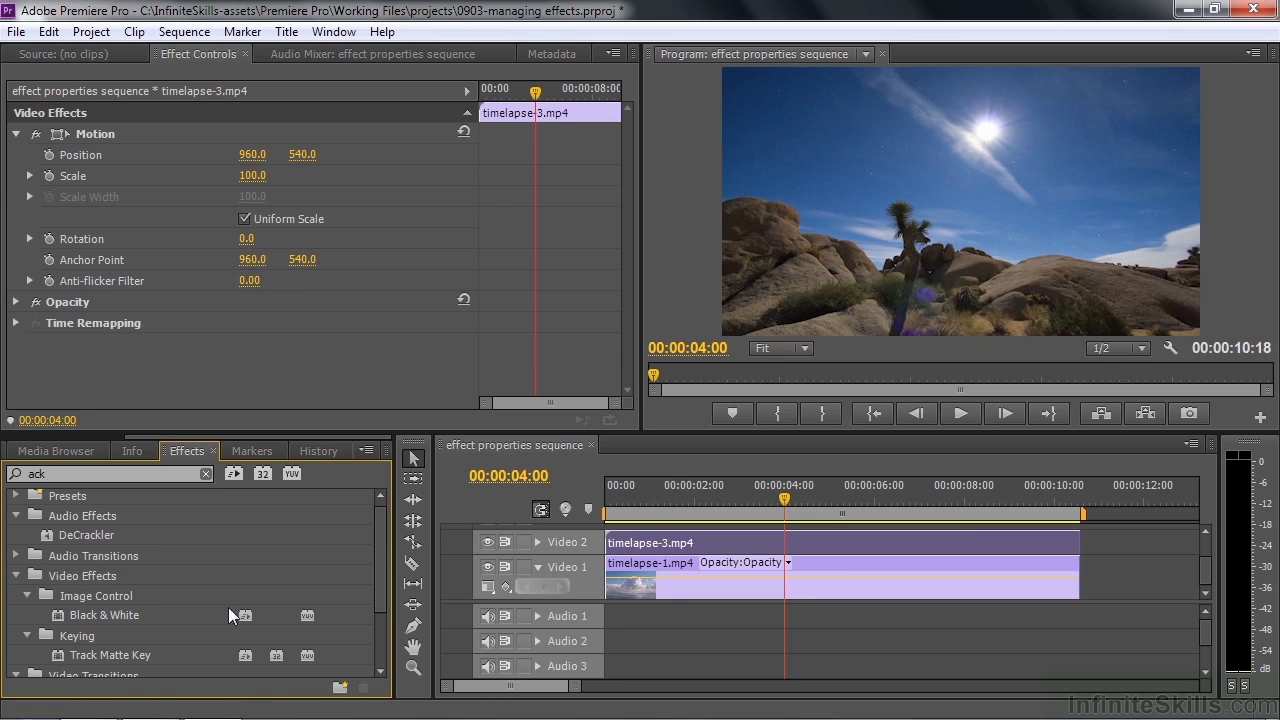
Apply Black & White to timelapse-3.mp4 and reset it to defaults.
double_click(58, 614)
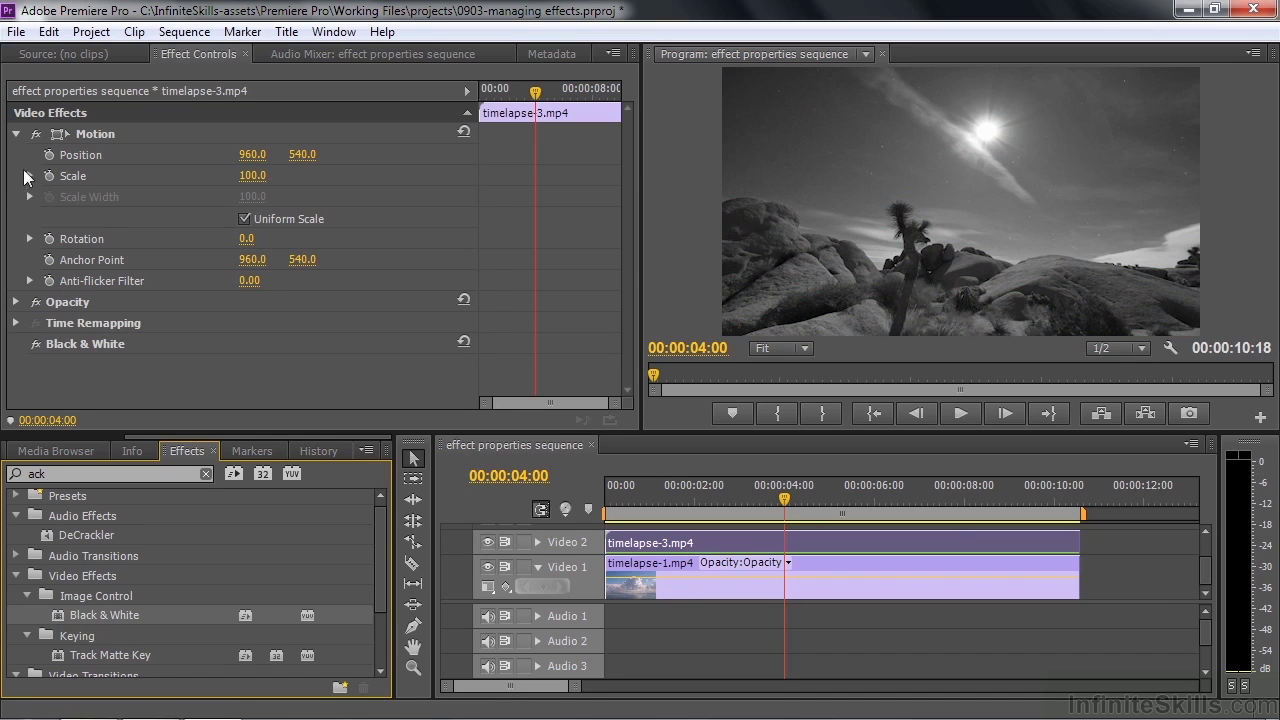
left_click(463, 344)
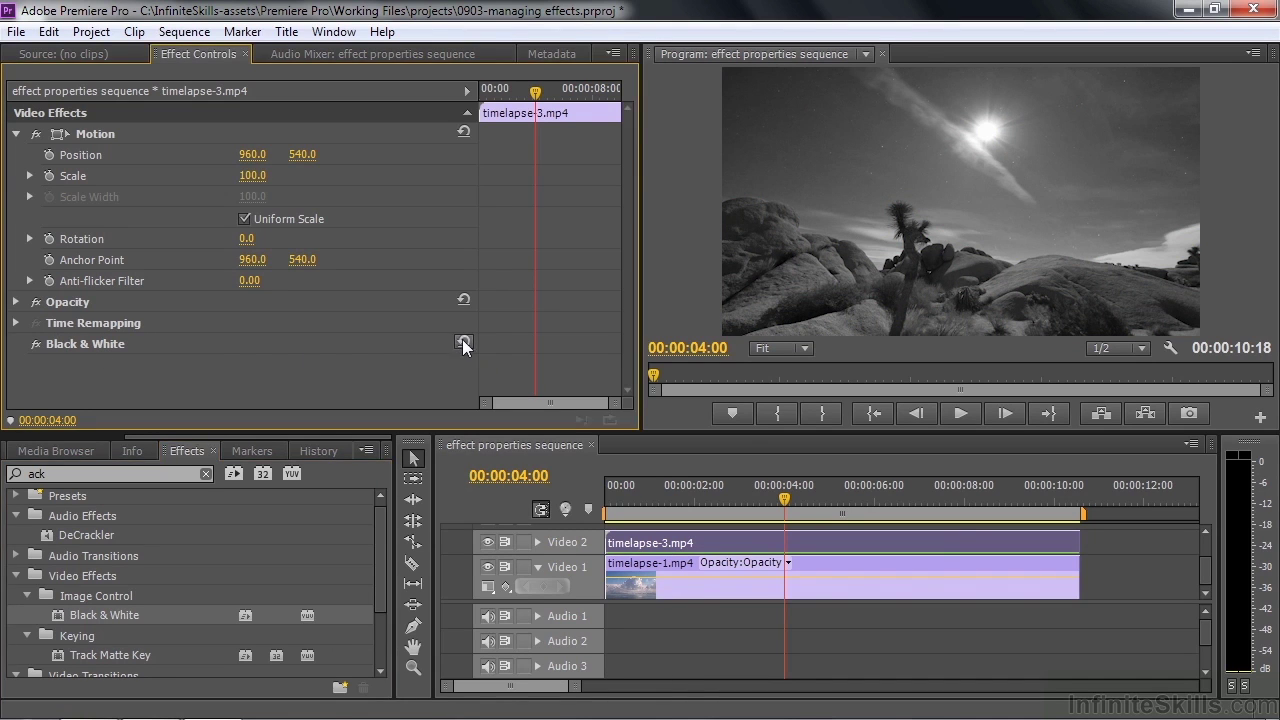
left_click(463, 344)
left_click(463, 344)
left_click(463, 344)
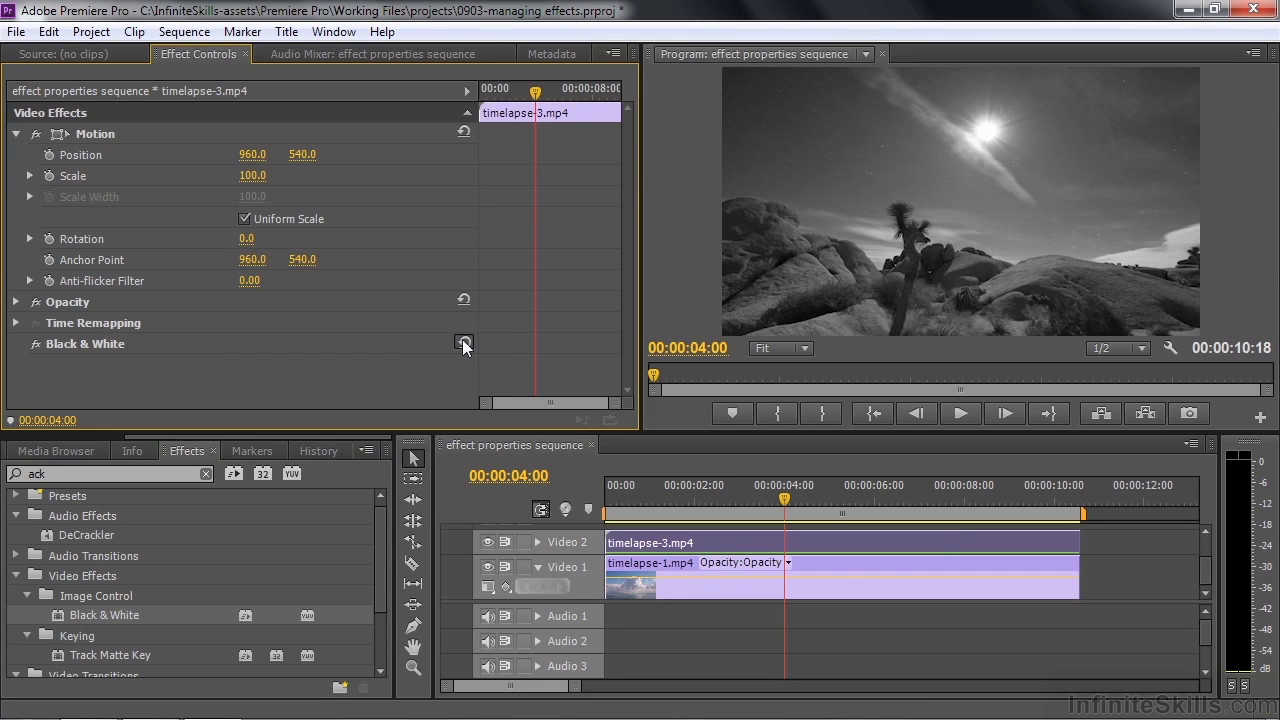
Toggle Black & White off and on to compare, delete it, and collapse Motion.
left_click(36, 344)
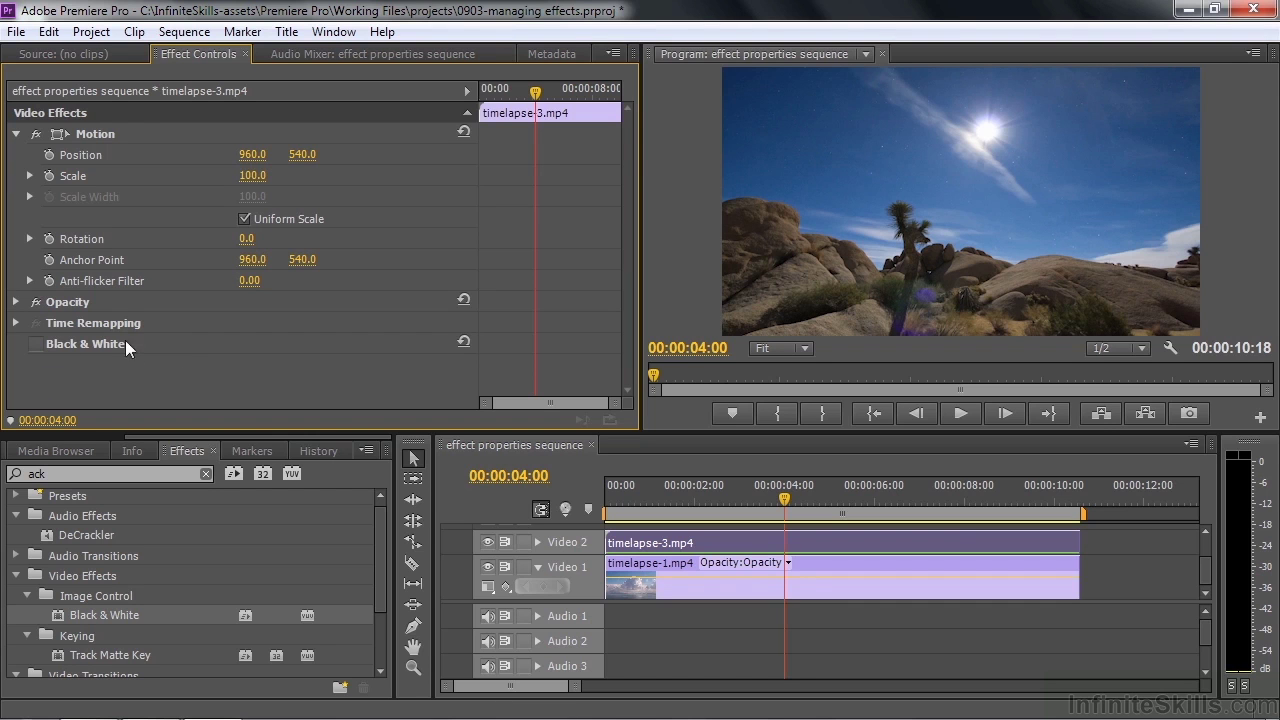
left_click(35, 344)
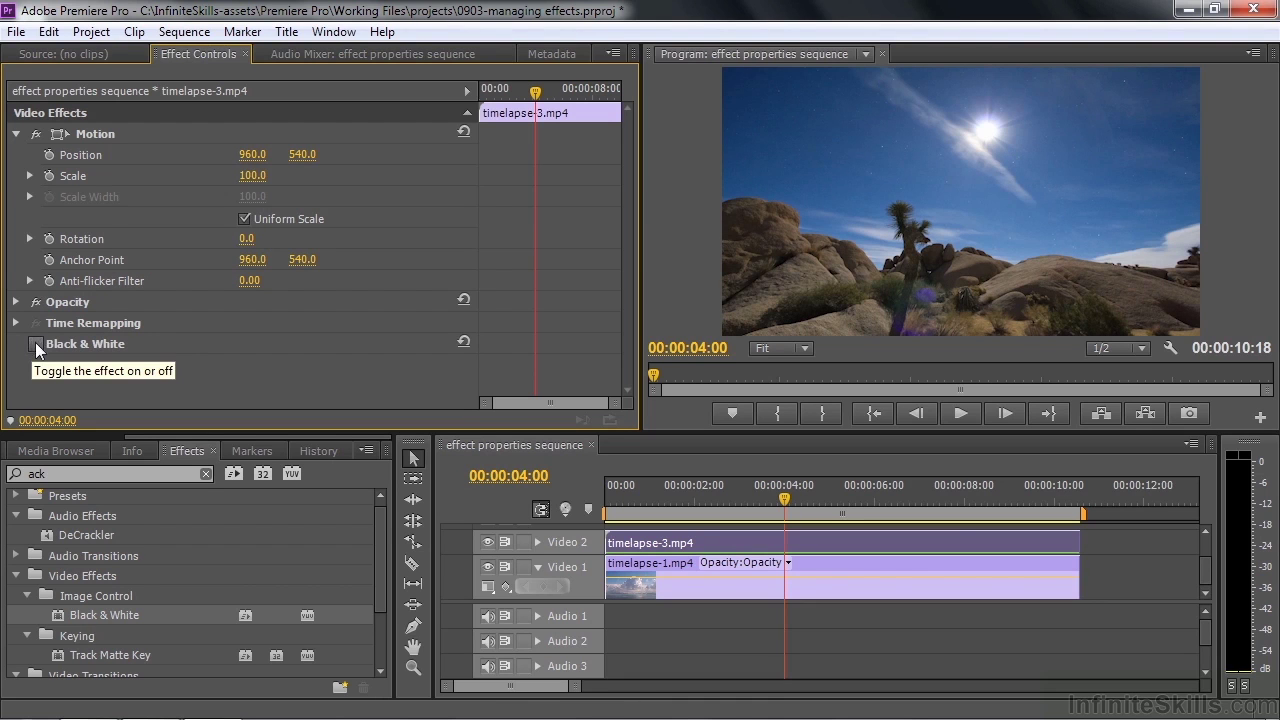
left_click(67, 343)
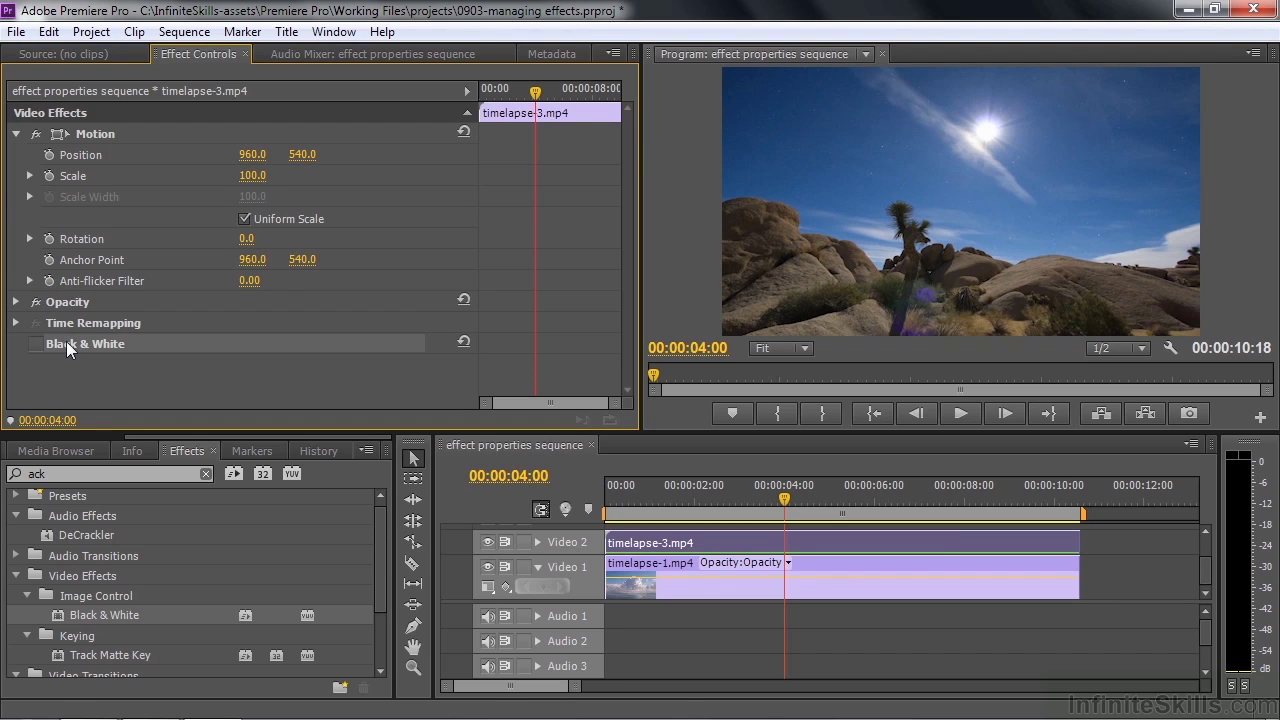
key("Delete")
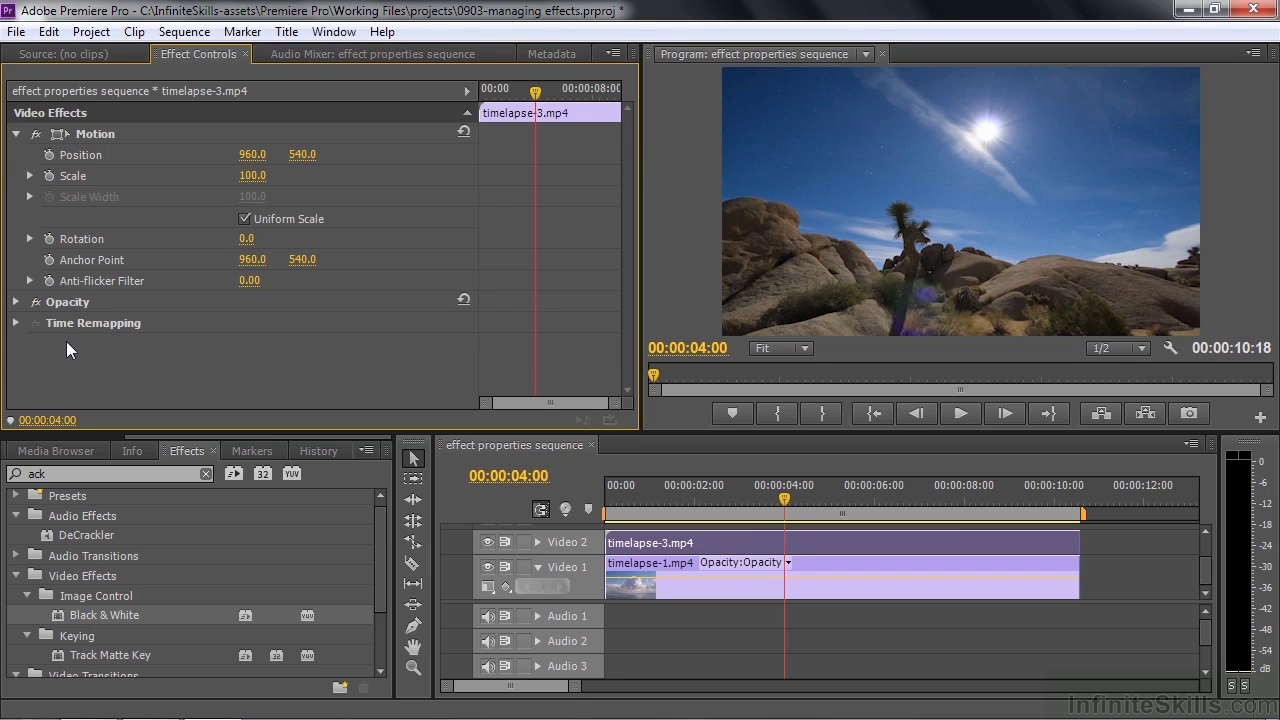
left_click(16, 133)
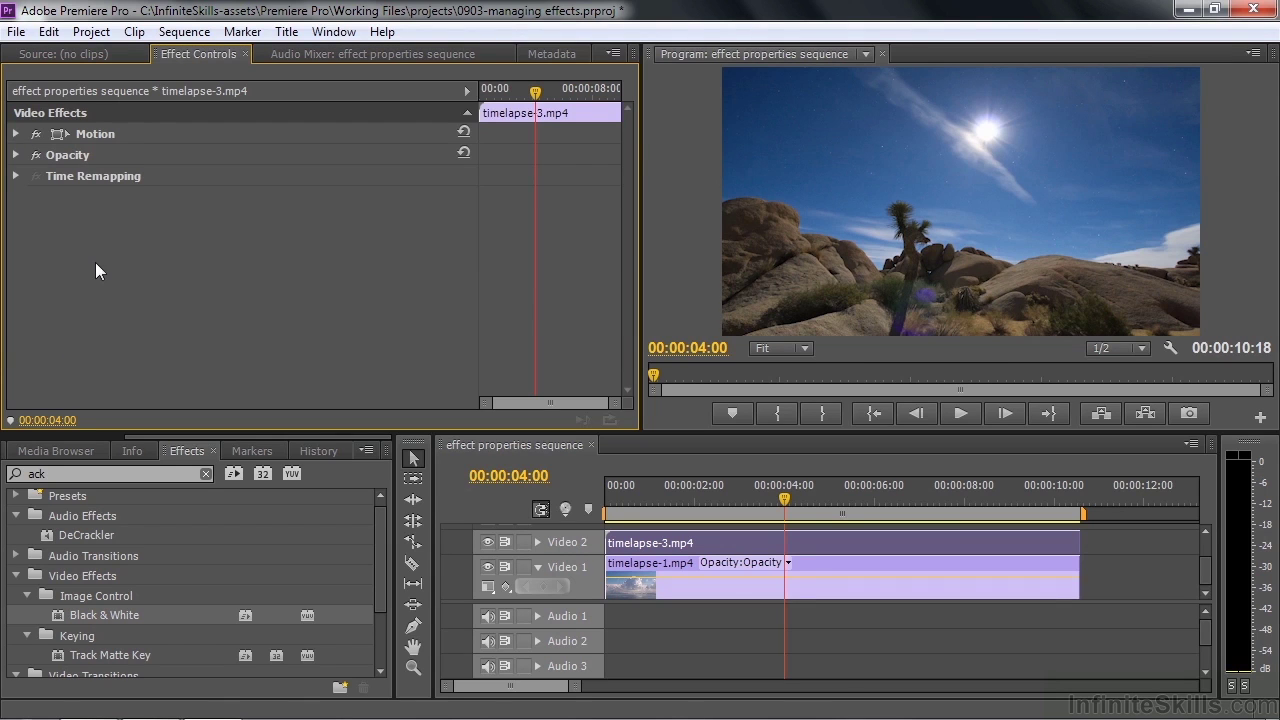
Clear the effects search and expand Video Effects > Distort.
left_click_drag(79, 480, 5, 478)
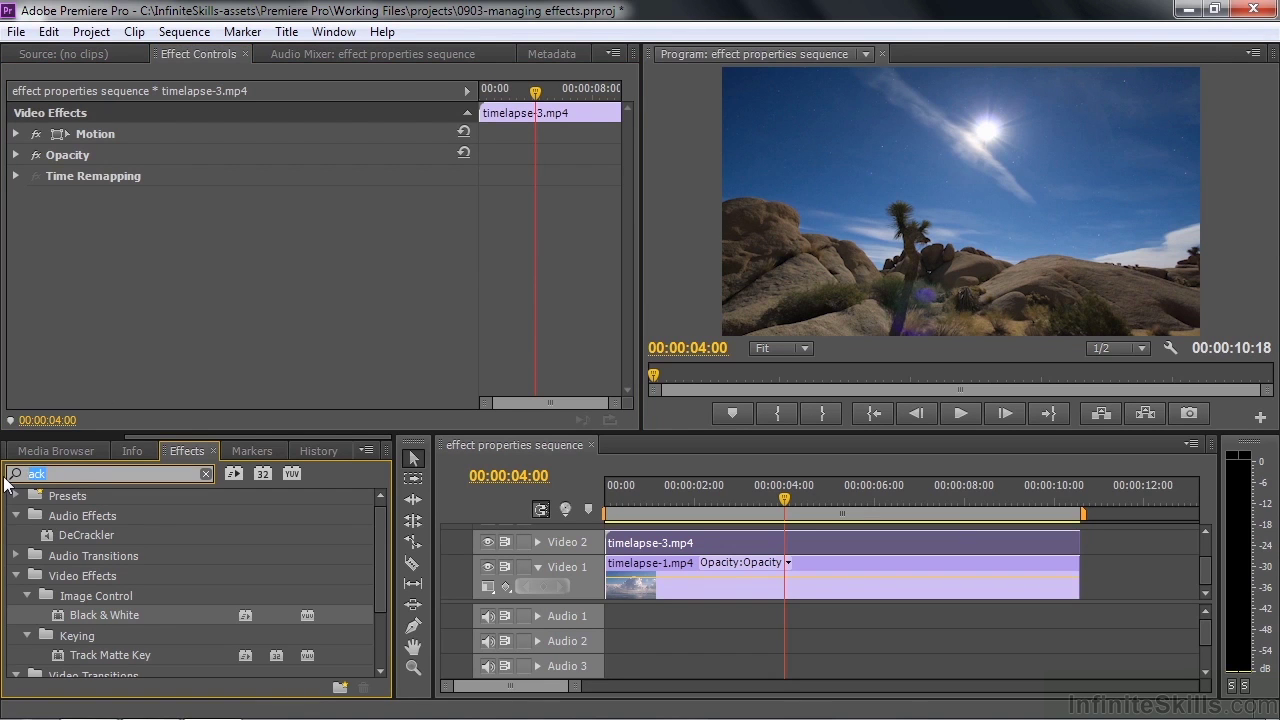
key("BackSpace")
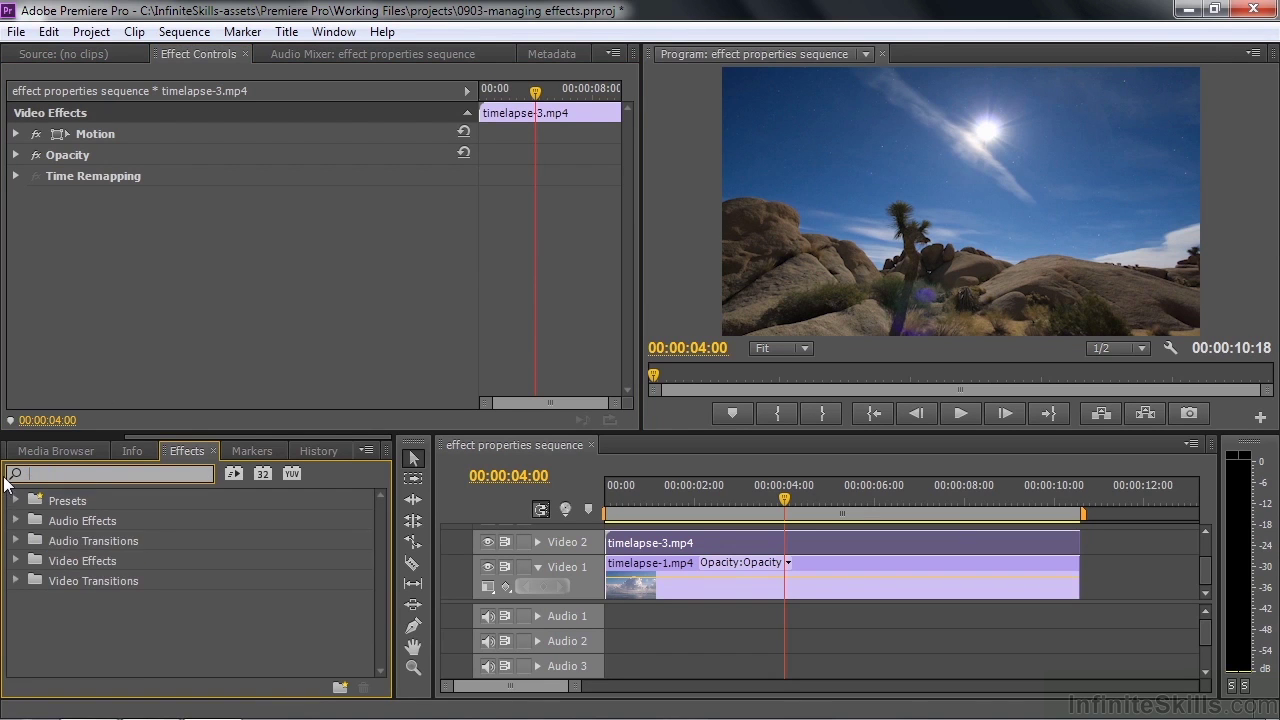
left_click(16, 560)
left_click(27, 661)
left_click_drag(381, 533, 381, 595)
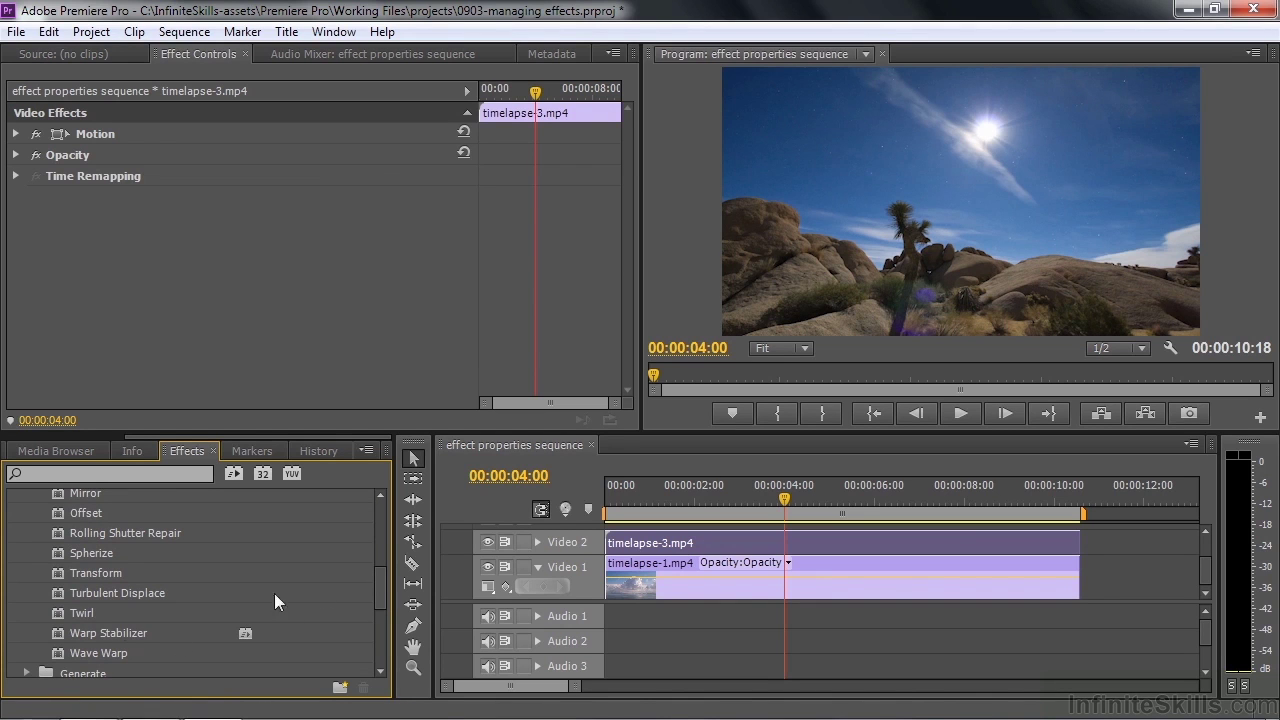
Apply Twirl to the clip with Angle 302° and Twirl Radius 45.
double_click(54, 611)
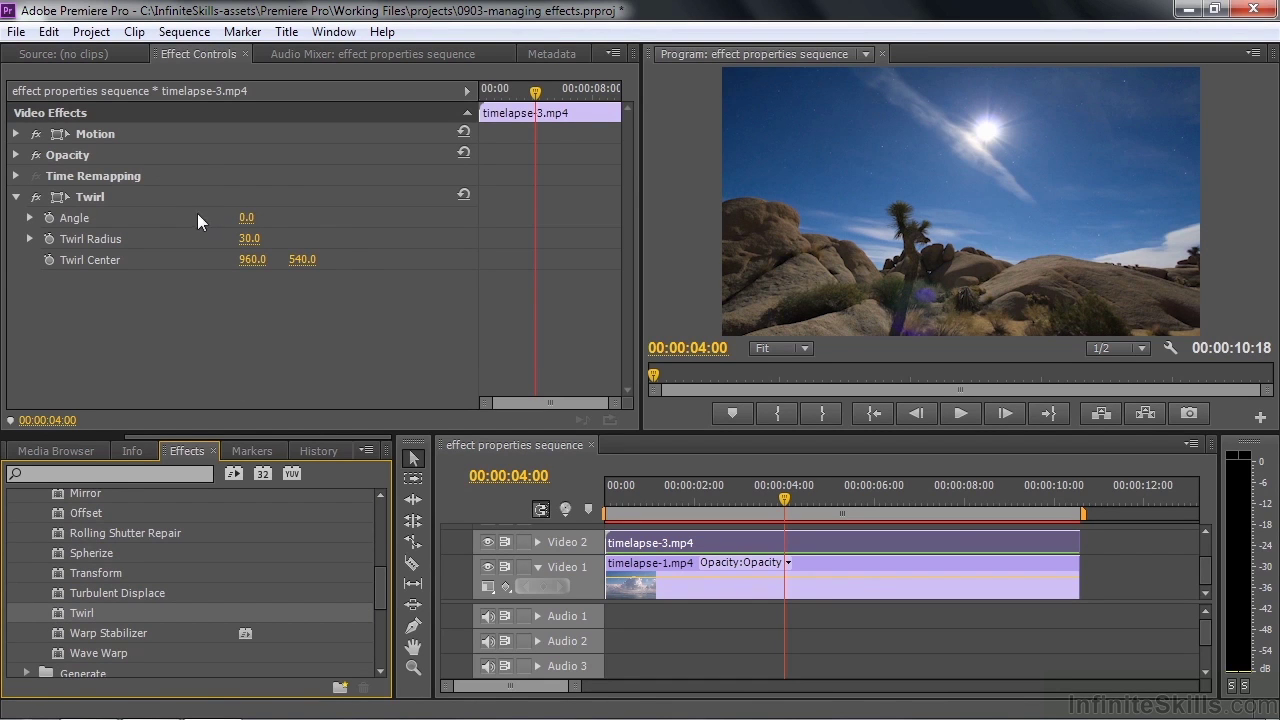
left_click_drag(245, 222, 547, 222)
left_click_drag(252, 258, 259, 238)
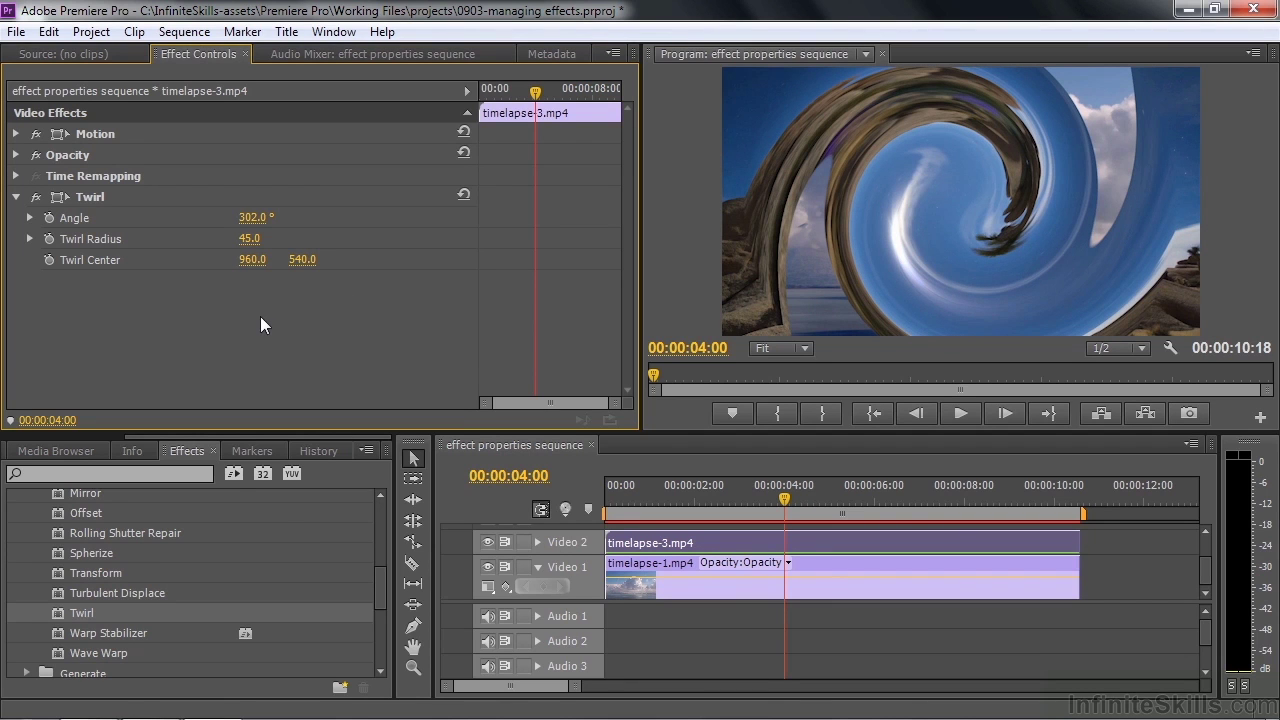
Add Wave Warp with Wave Height 25, then collapse Wave Warp and Twirl.
double_click(54, 650)
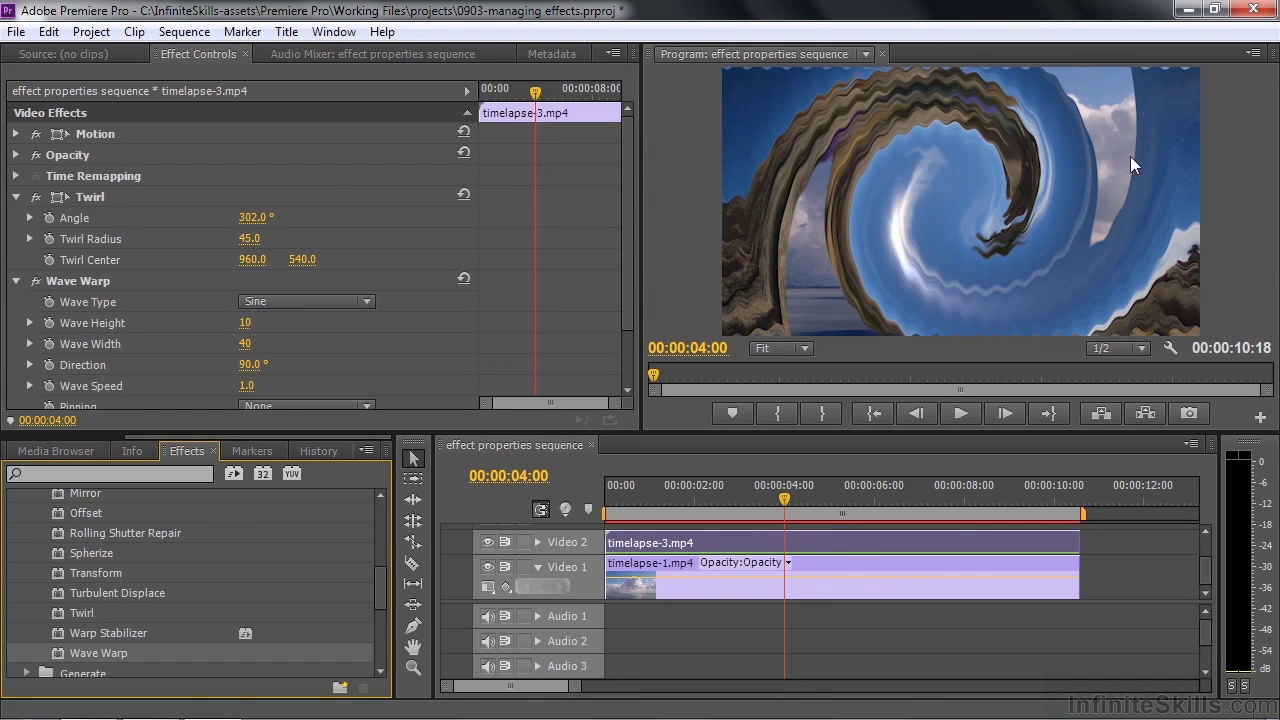
left_click(245, 323)
type("25")
key("Return")
left_click(247, 323)
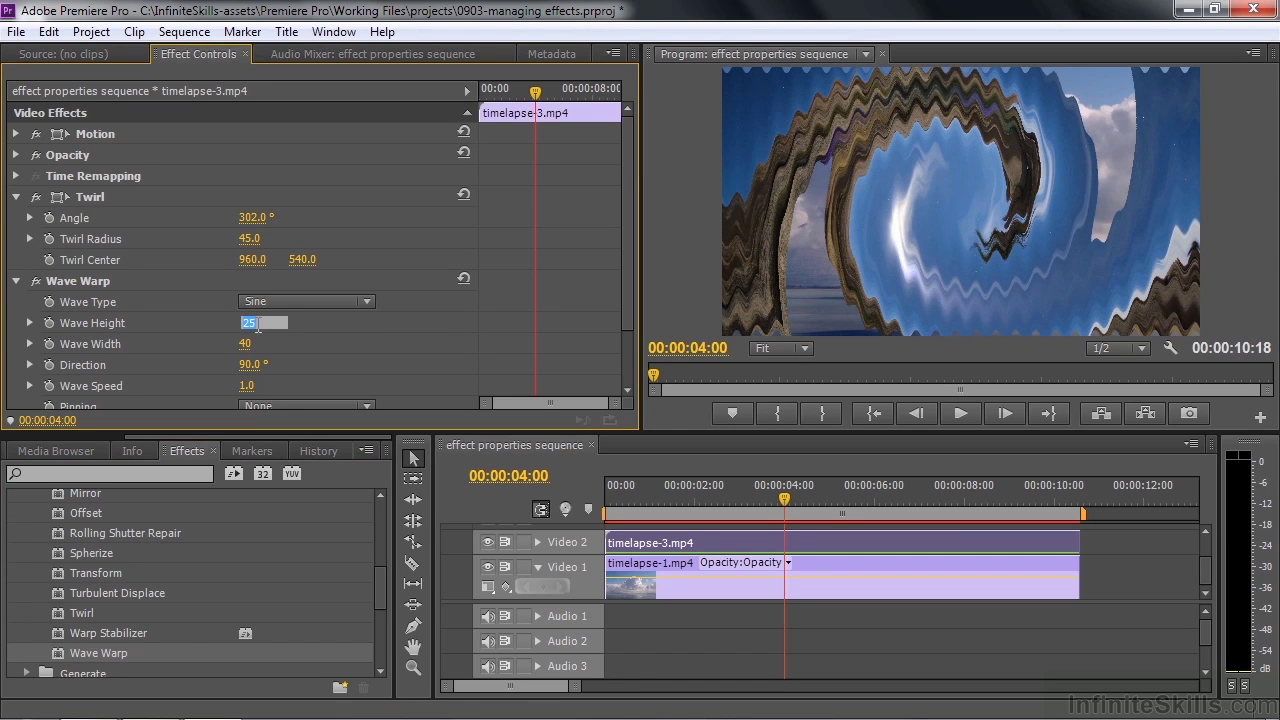
left_click(16, 281)
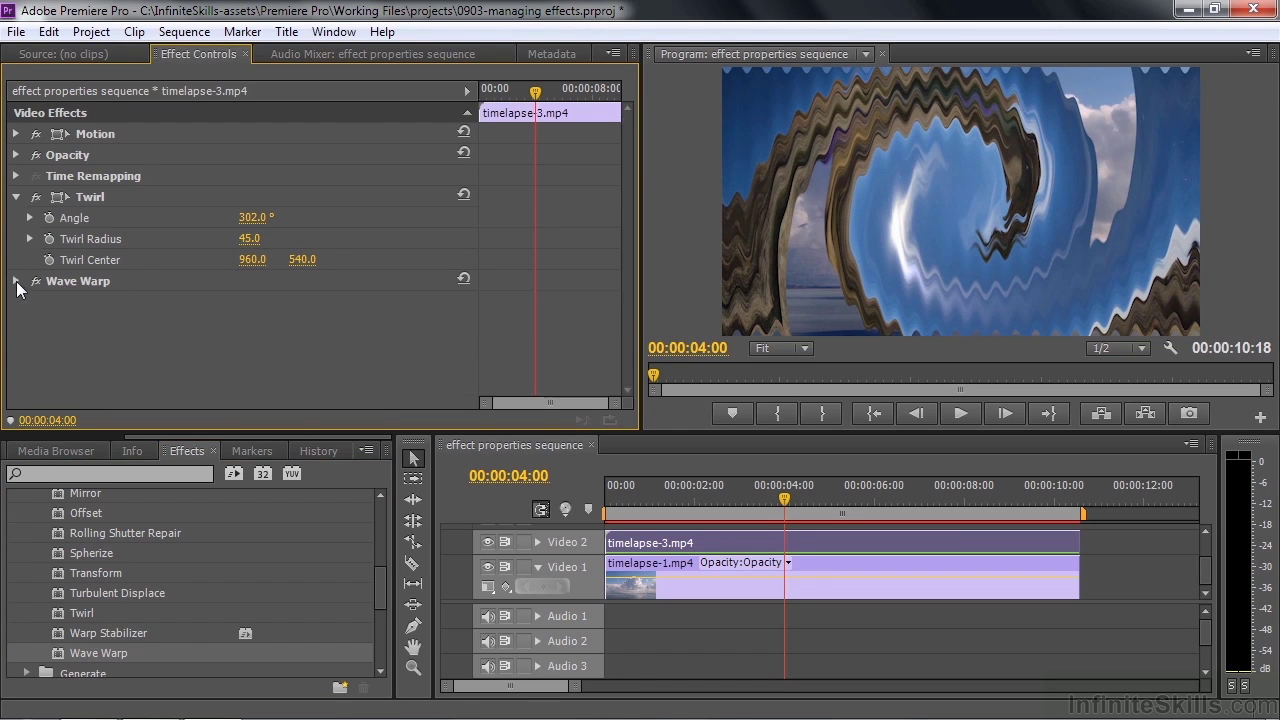
left_click(16, 197)
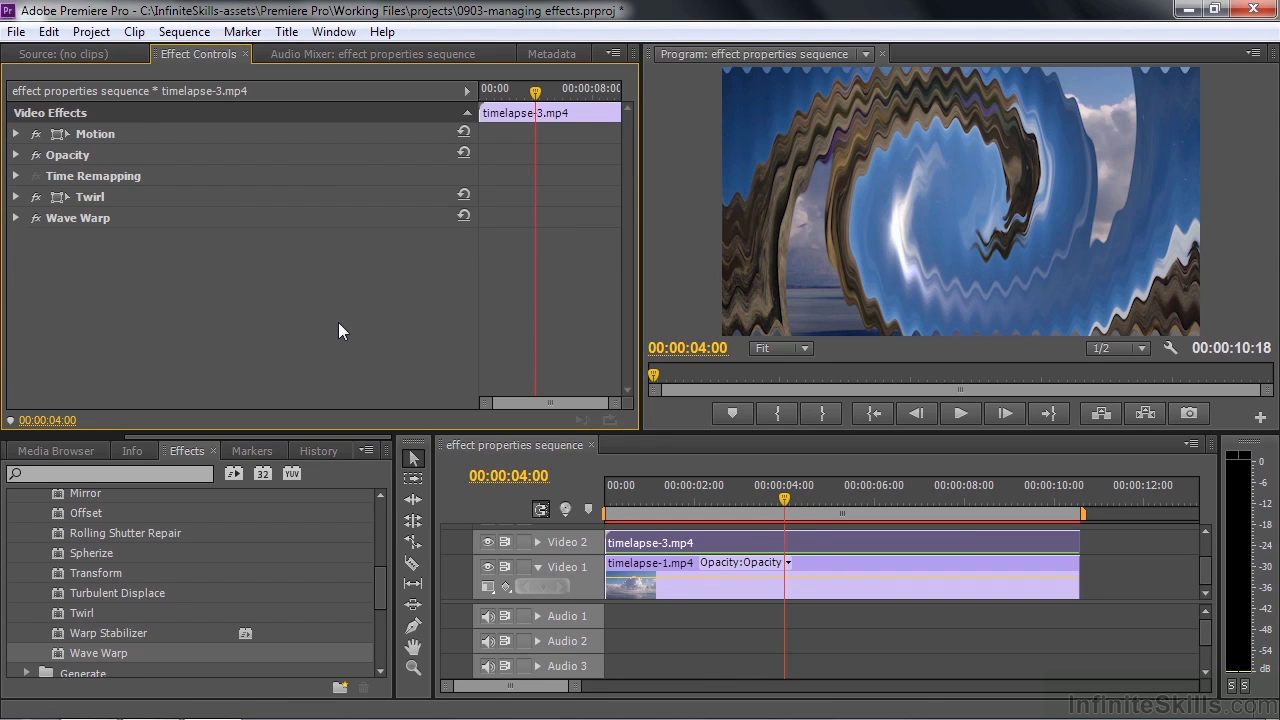
Drag Wave Warp above Twirl in the Effect Controls stack.
left_click(58, 216)
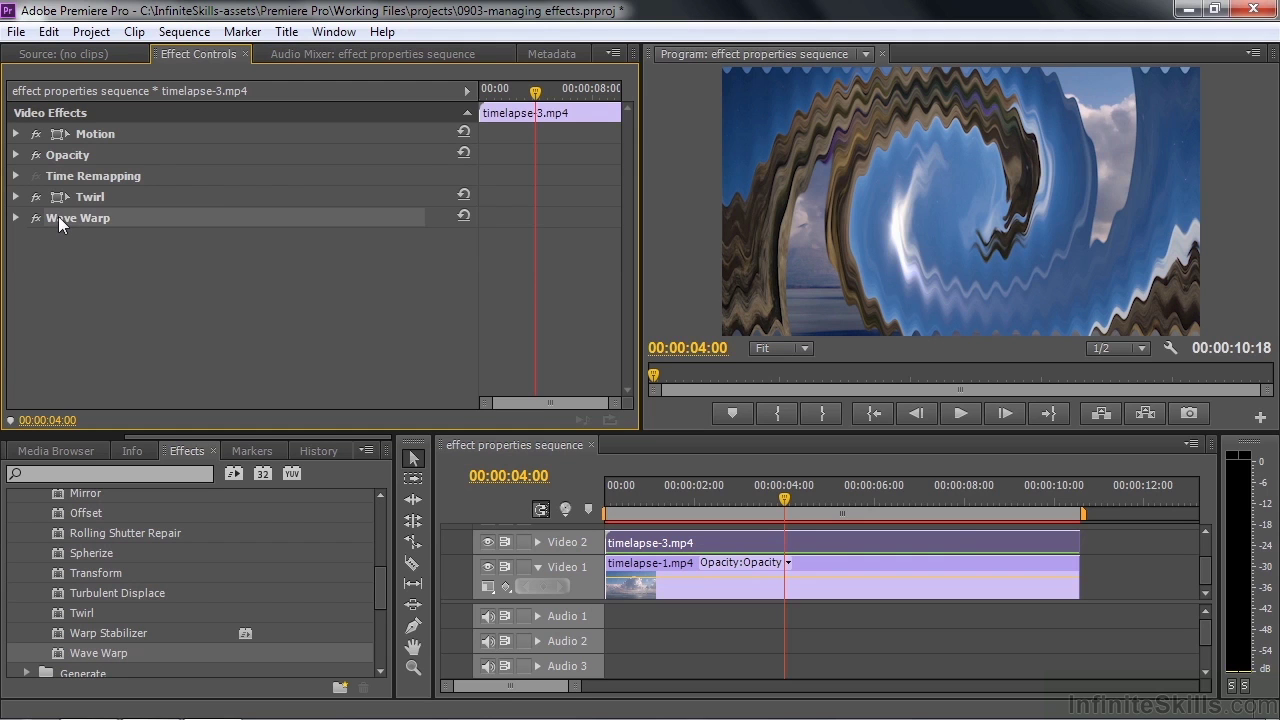
left_click_drag(58, 216, 64, 191)
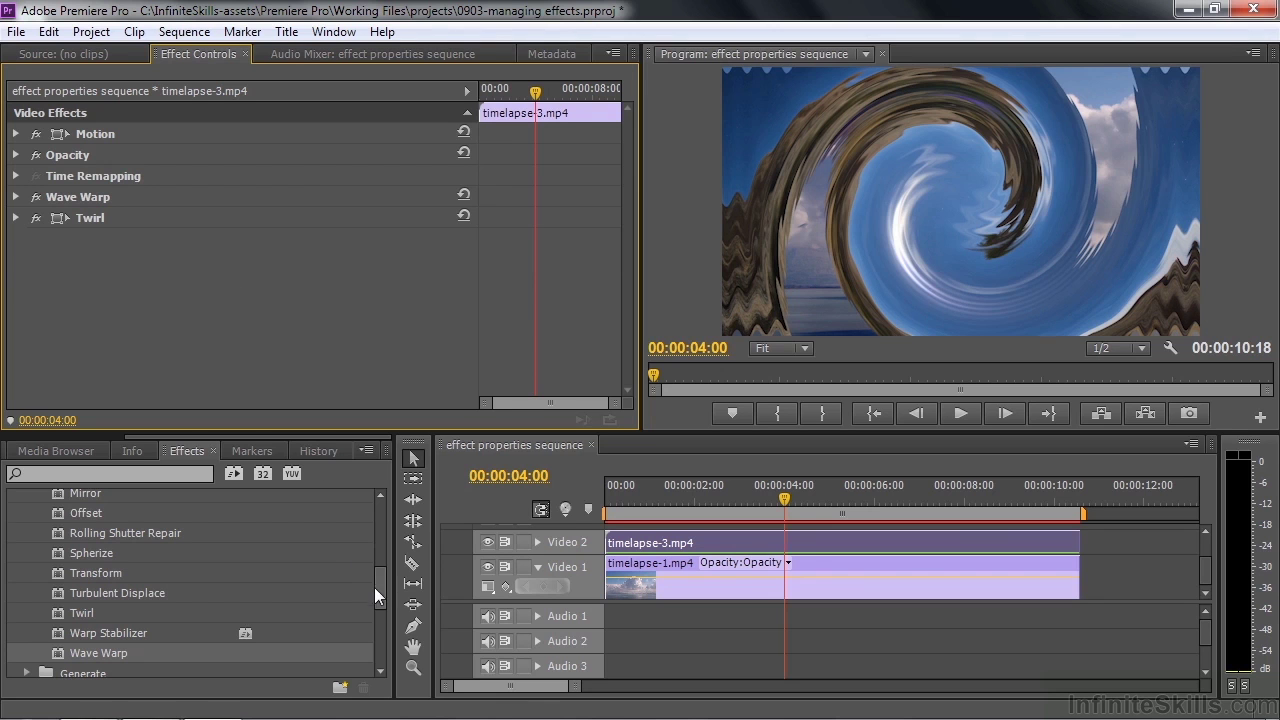
Apply Basic 3D from the Perspective category and set Swivel to 35°.
left_click_drag(377, 589, 372, 632)
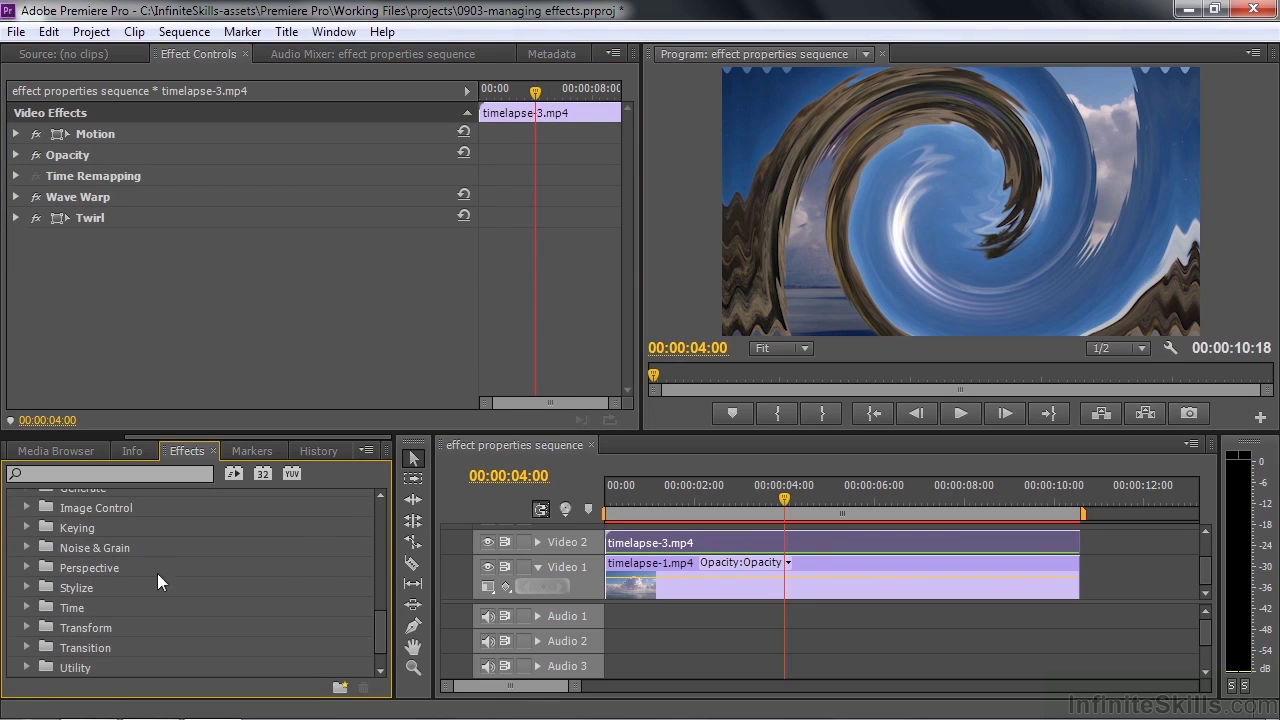
left_click(26, 568)
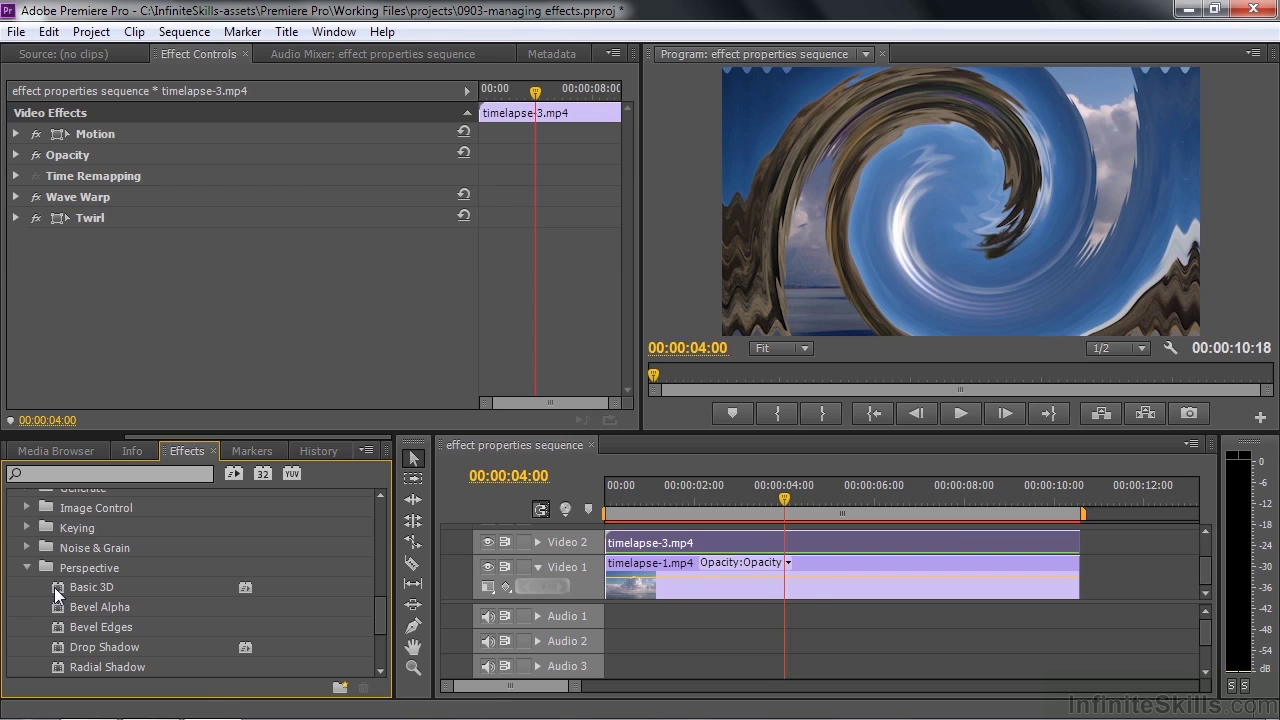
double_click(54, 587)
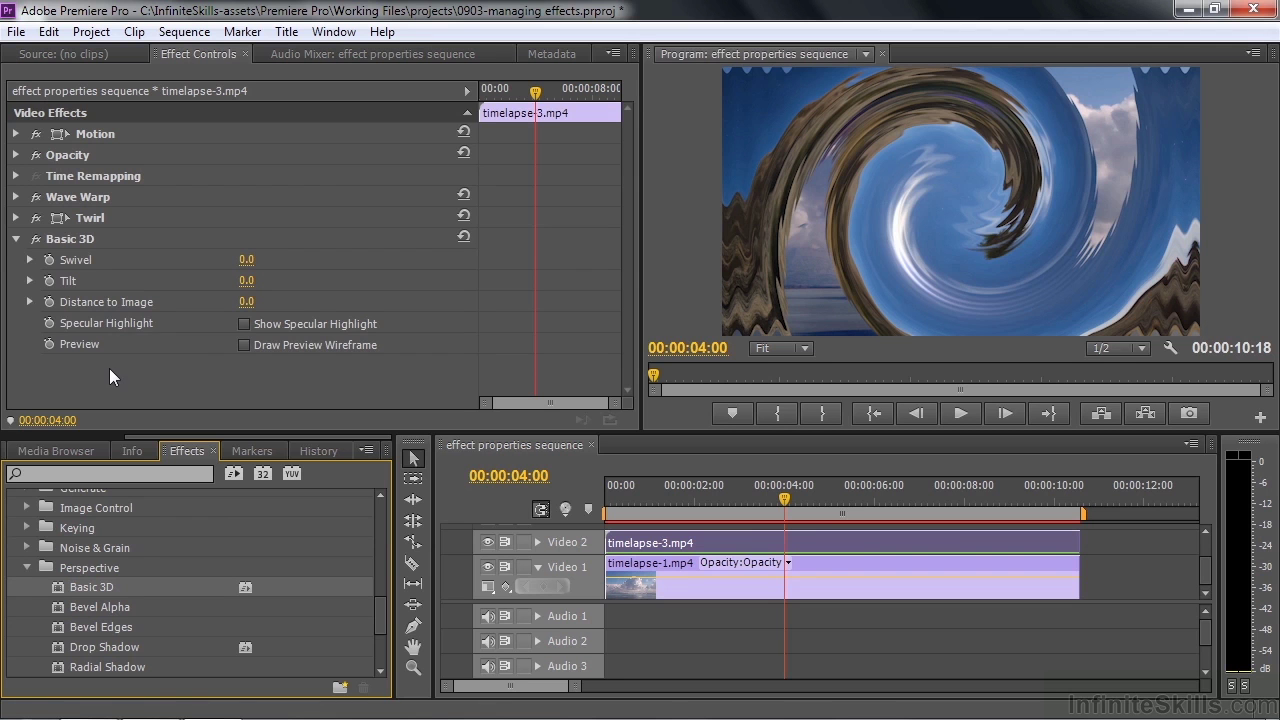
left_click_drag(246, 260, 291, 260)
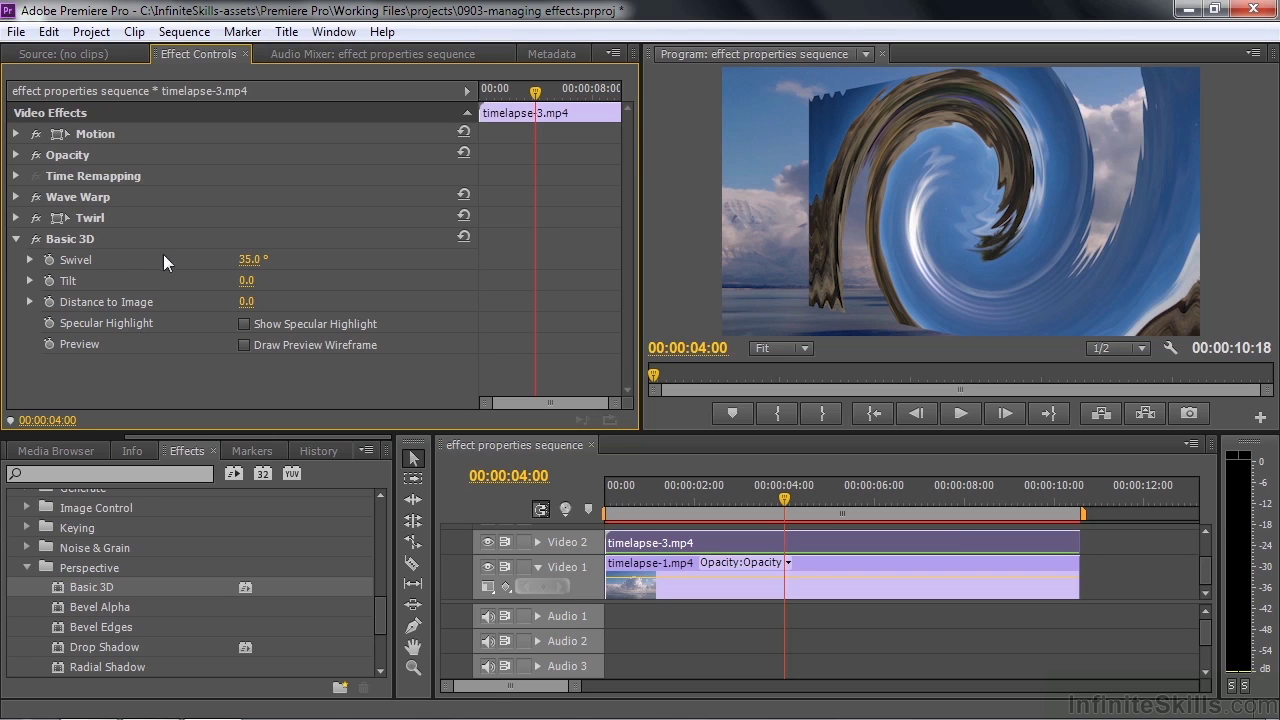
Move Basic 3D to the top, reduce Swivel to 19°, and put Wave Warp before Twirl.
left_click(54, 239)
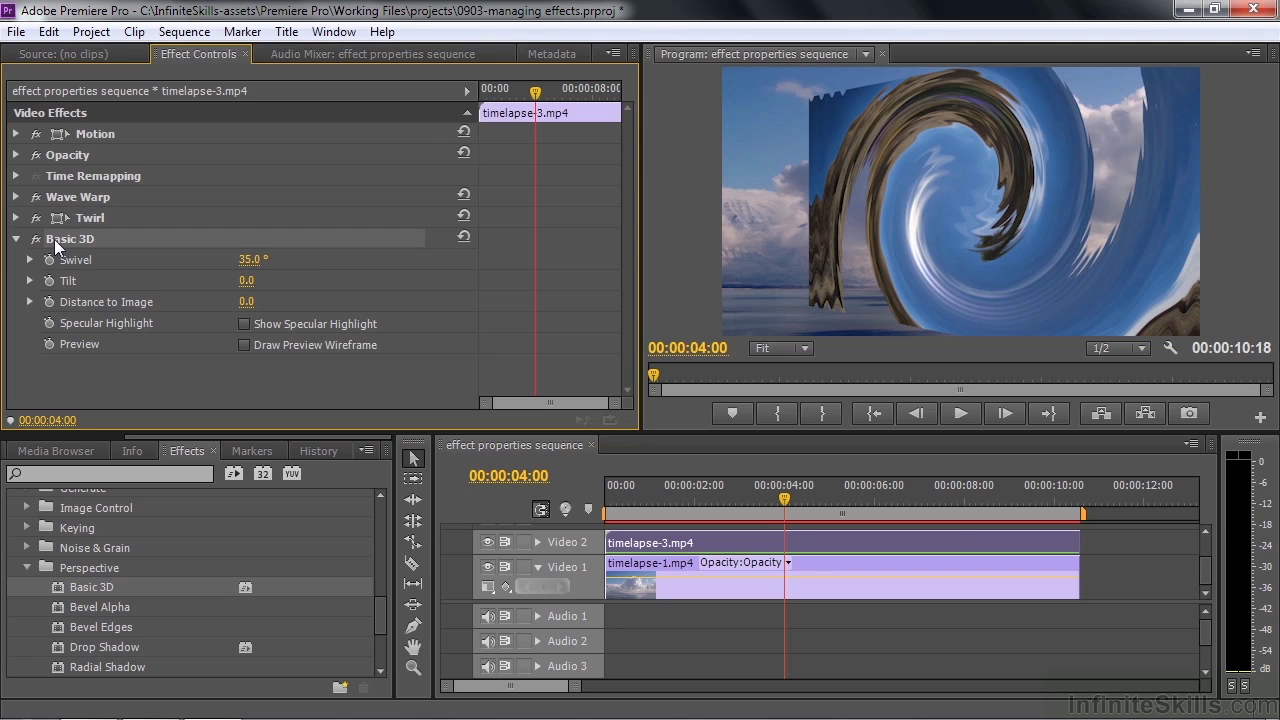
left_click_drag(54, 239, 62, 200)
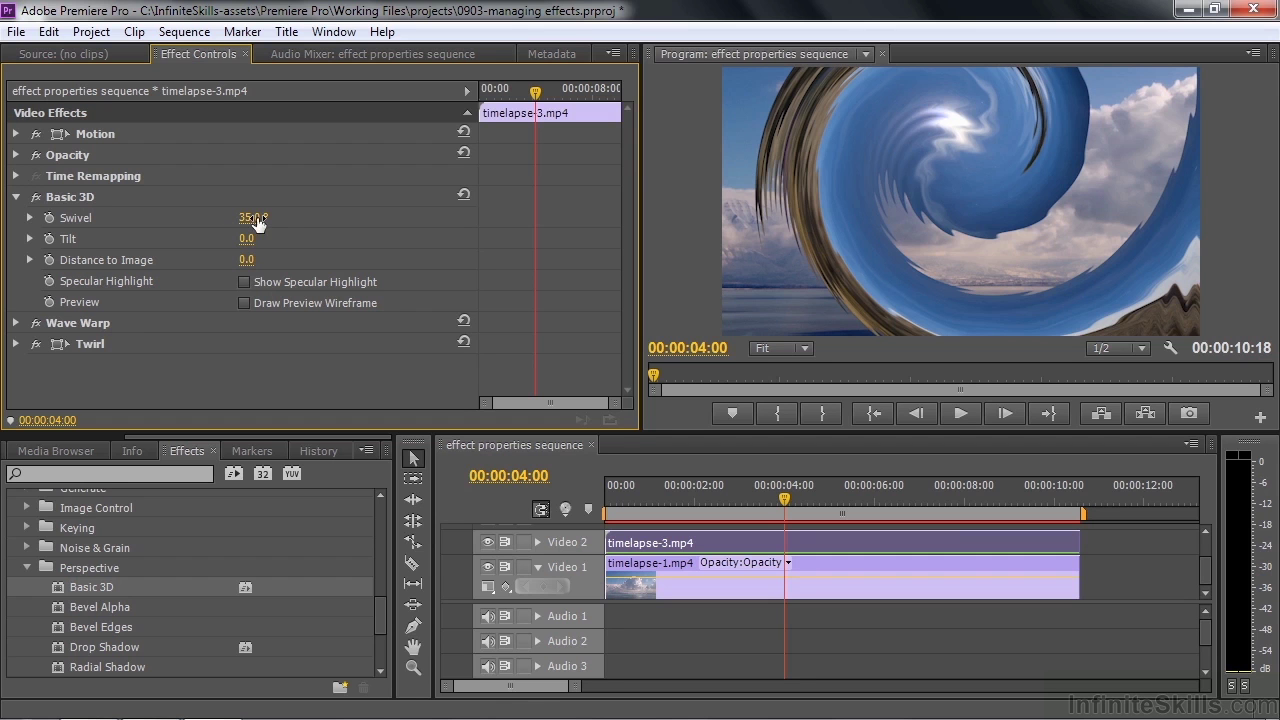
mouse_move(257, 222)
left_mouse_down()
mouse_move(355, 222)
mouse_move(229, 222)
mouse_move(241, 222)
left_mouse_up()
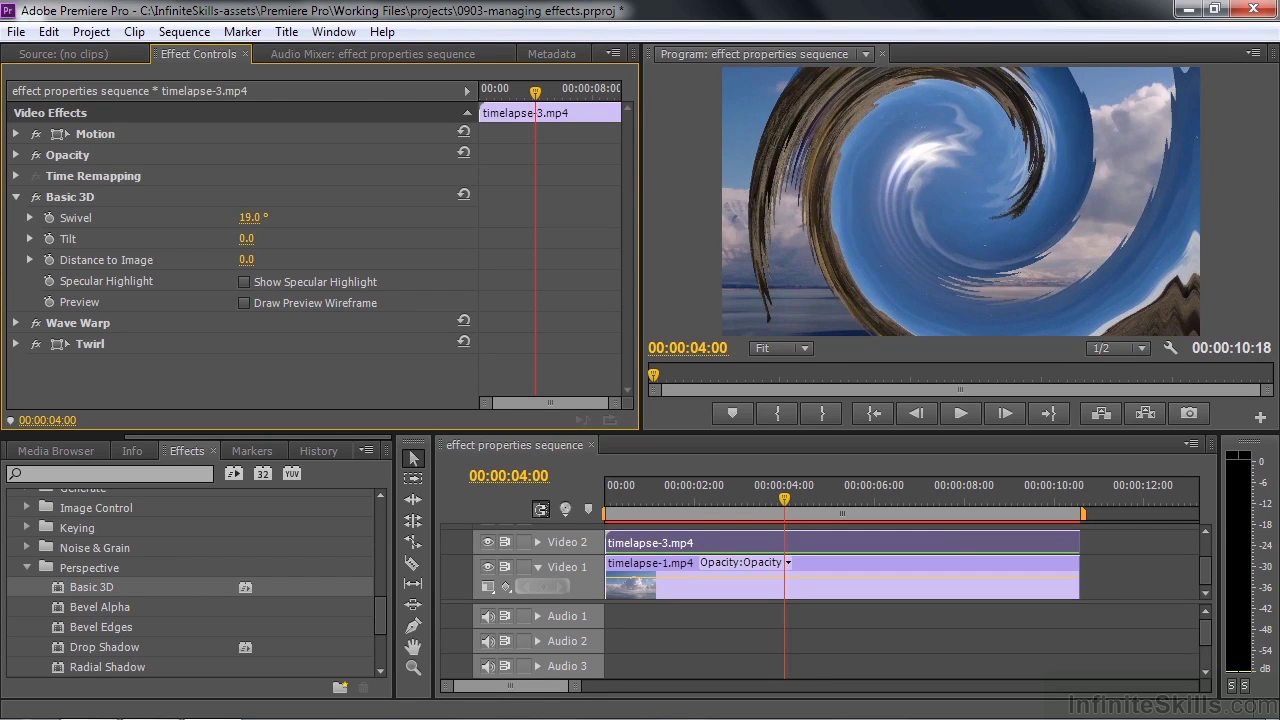
left_click_drag(78, 341, 89, 321)
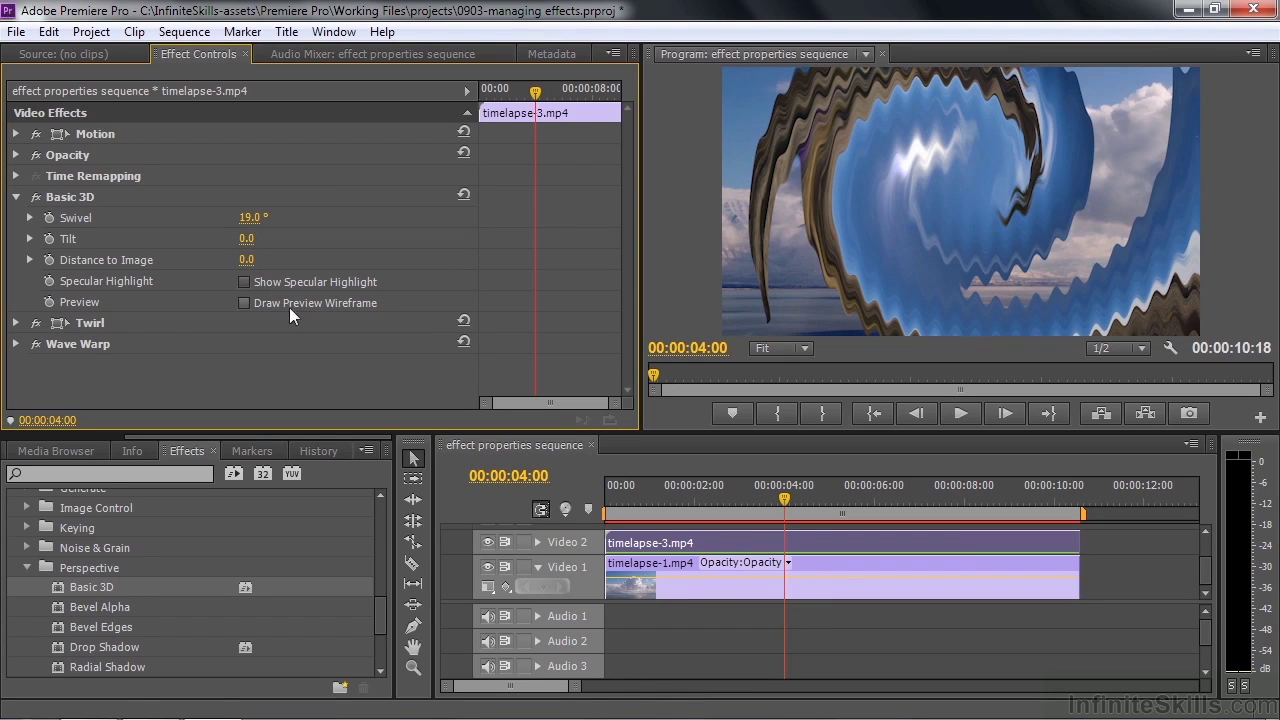
left_click_drag(78, 343, 64, 317)
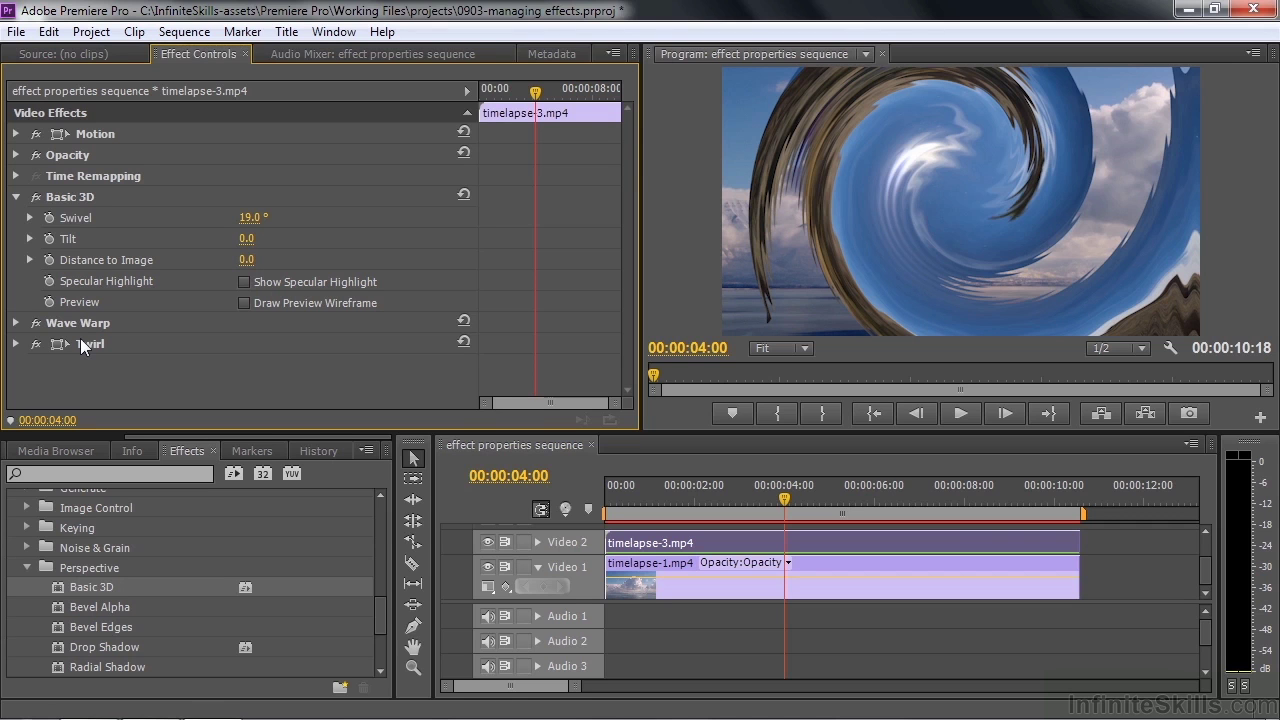
Set the Basic 3D Swivel angle to 0°.
left_click(68, 196)
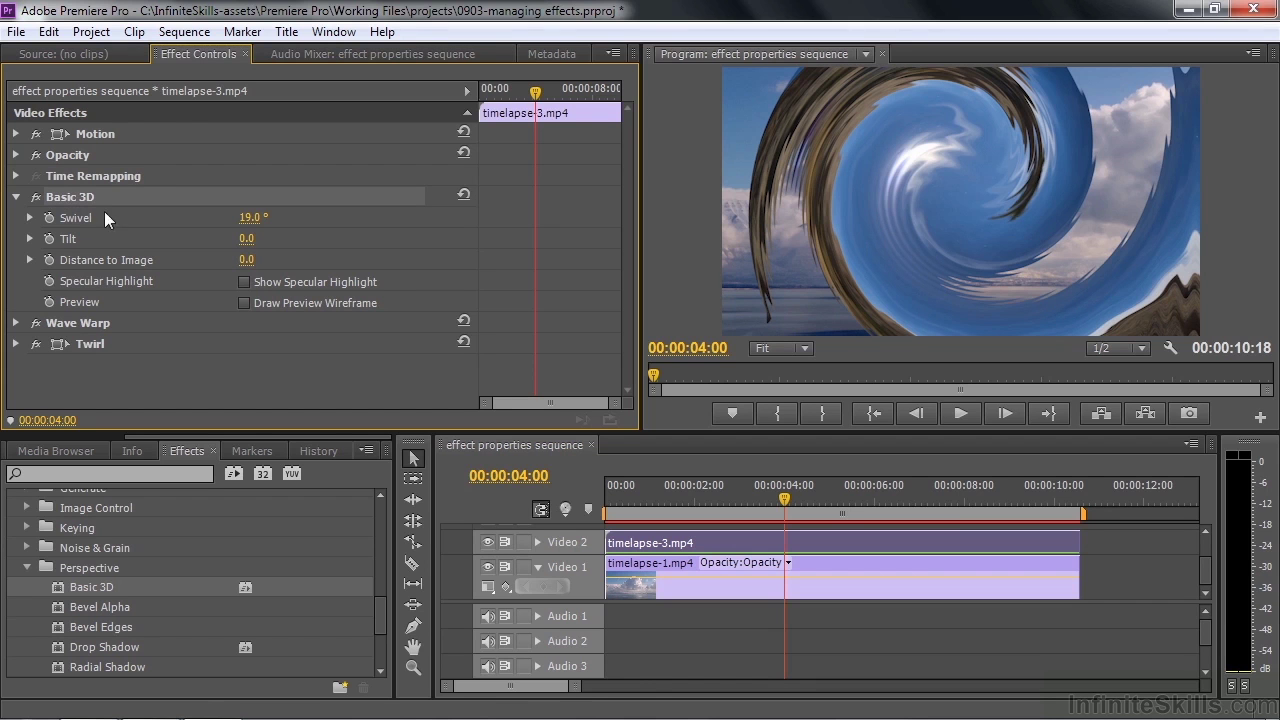
left_click_drag(255, 222, 246, 222)
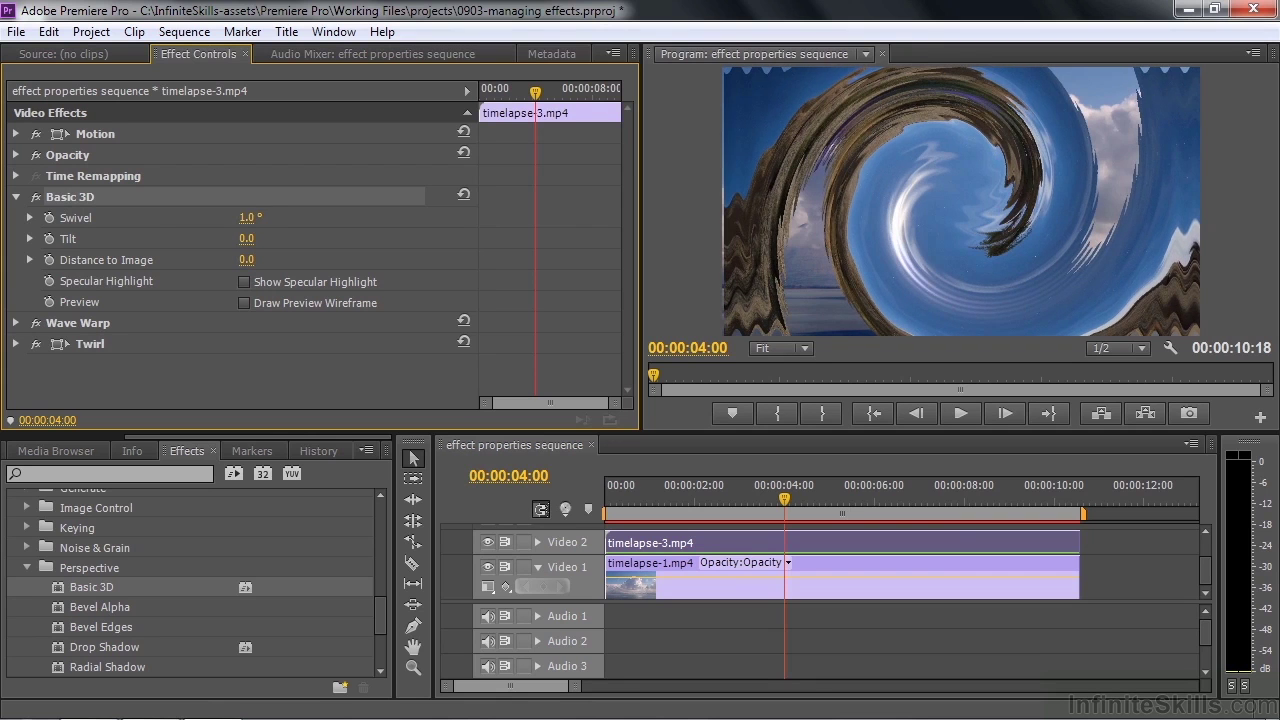
left_click(252, 217)
type("0")
key("Return")
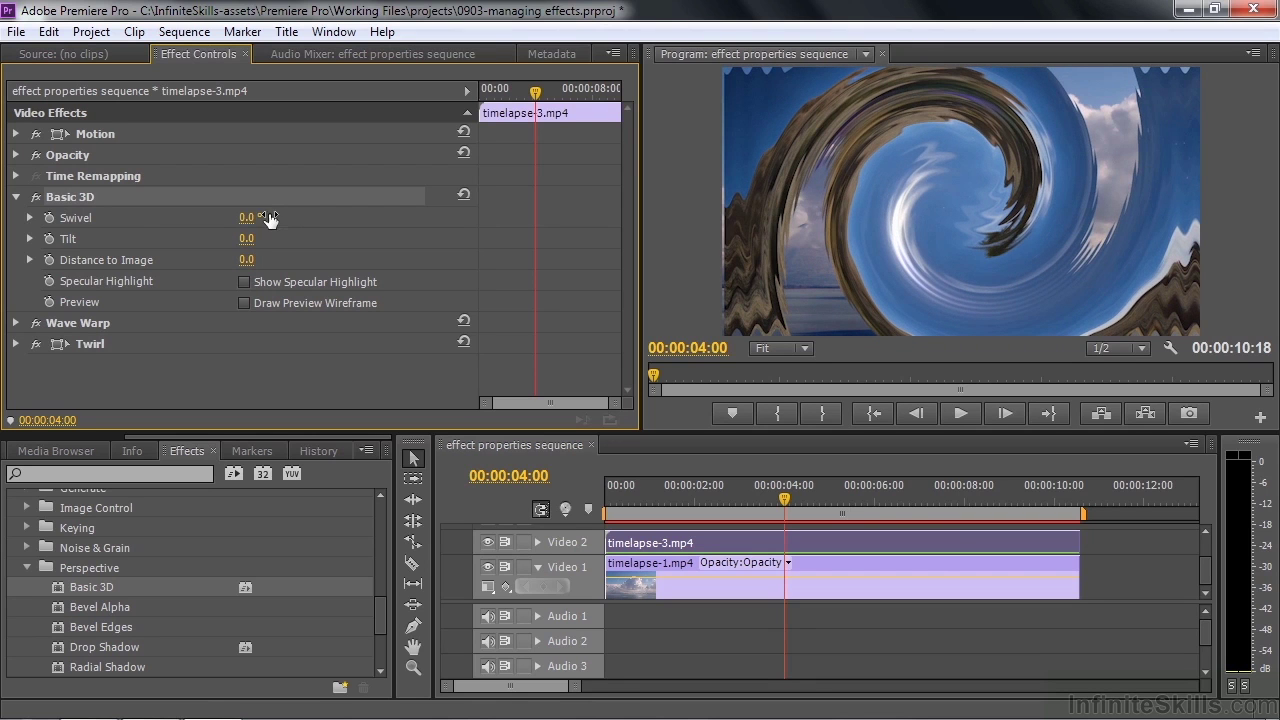
Keyframe Swivel at 0° at 00:00:00:00 and raise it to 25.0° a few frames later.
left_click_drag(535, 100, 470, 88)
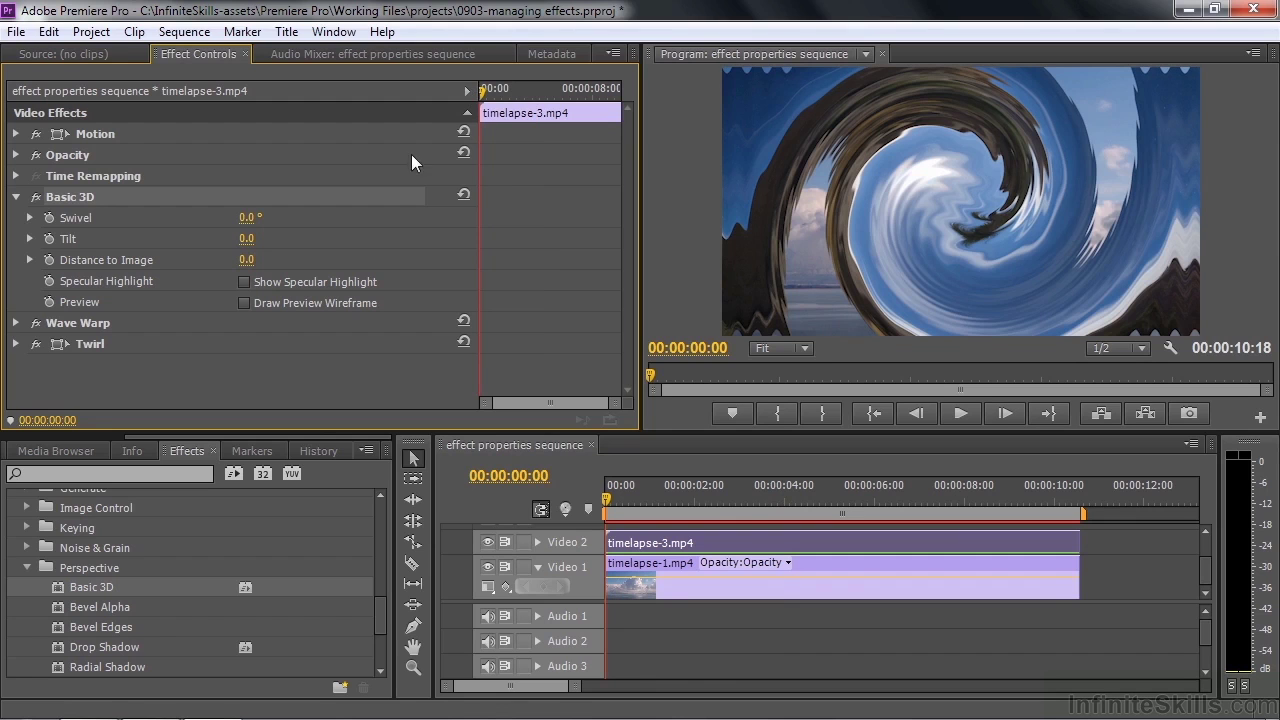
left_click(49, 216)
left_click_drag(482, 93, 513, 95)
left_click_drag(245, 220, 271, 219)
Play the Swivel animation back from the clip's start.
left_click_drag(513, 92, 465, 120)
key("space")
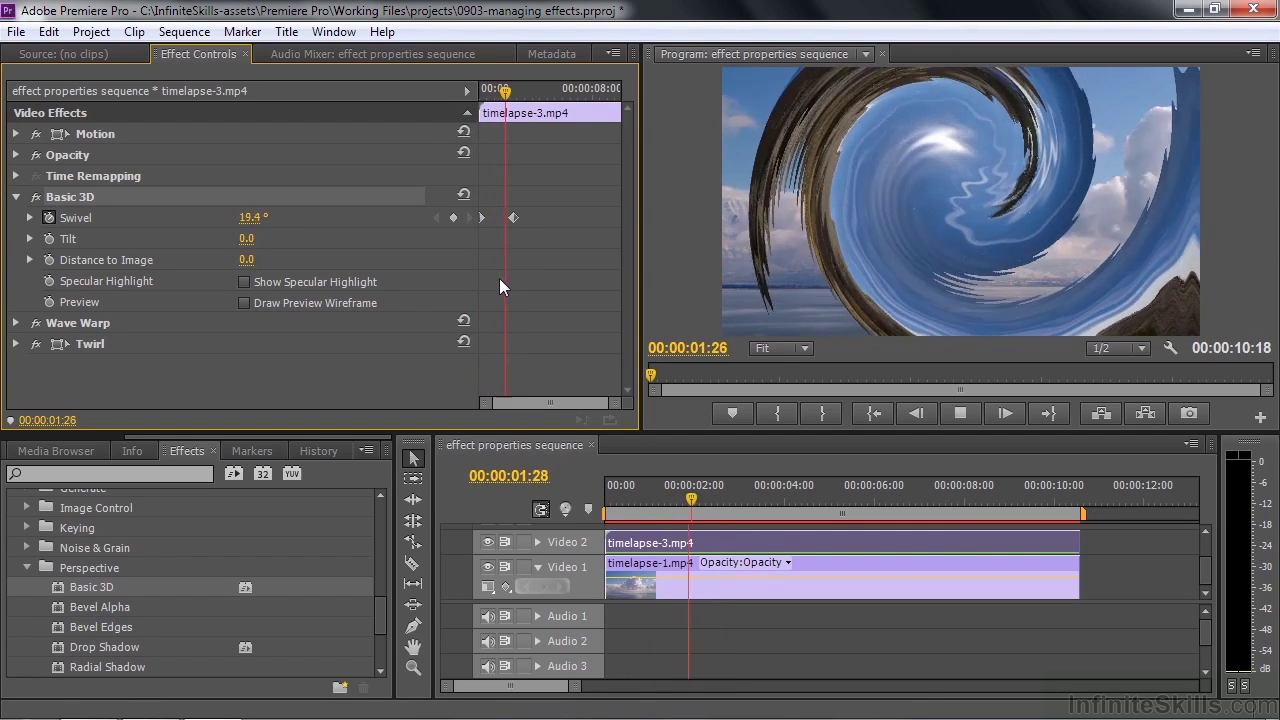
key("space")
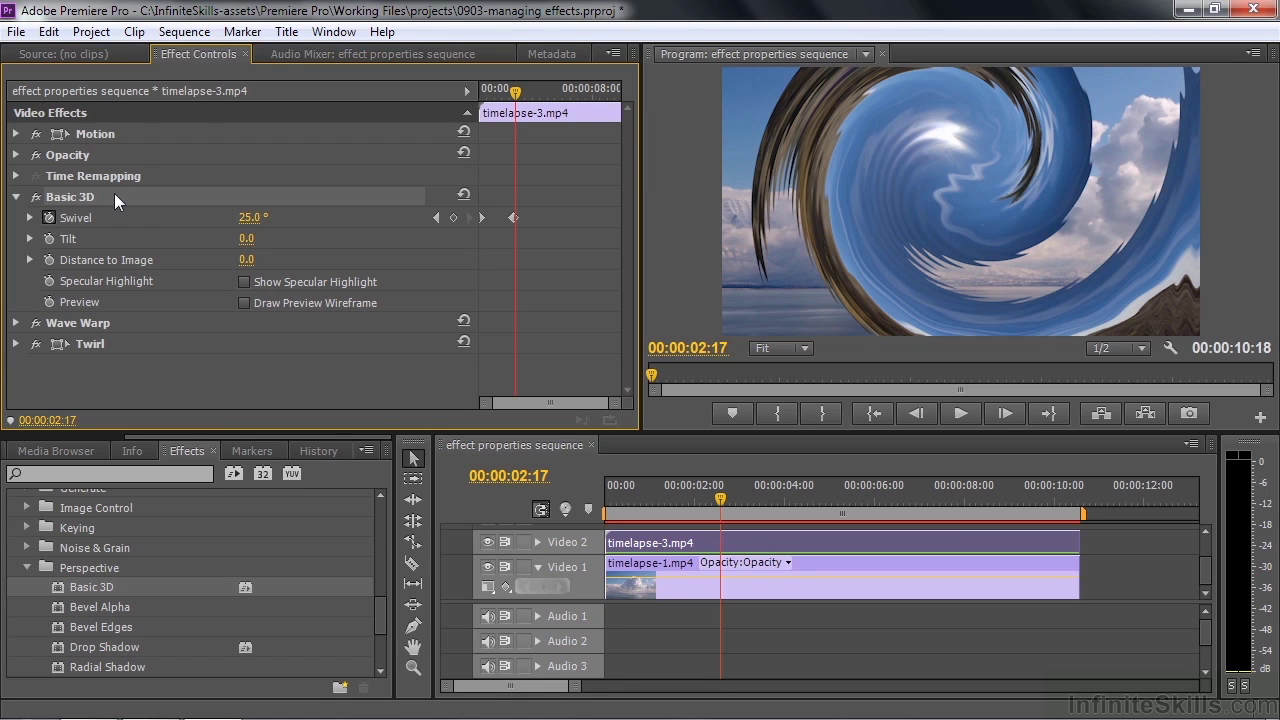
Select Basic 3D, Wave Warp and Twirl and name a new preset 'Basic 3D Wave Warp Twirl'.
left_click(103, 323)
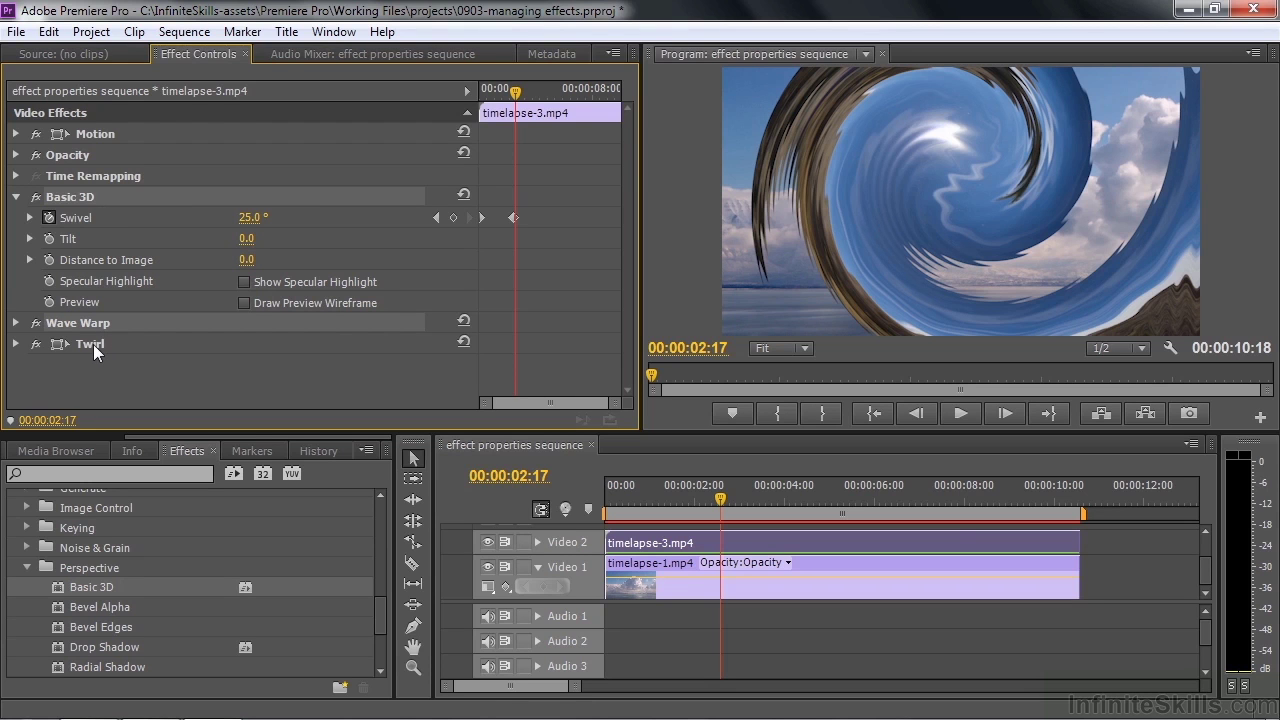
left_click(93, 344)
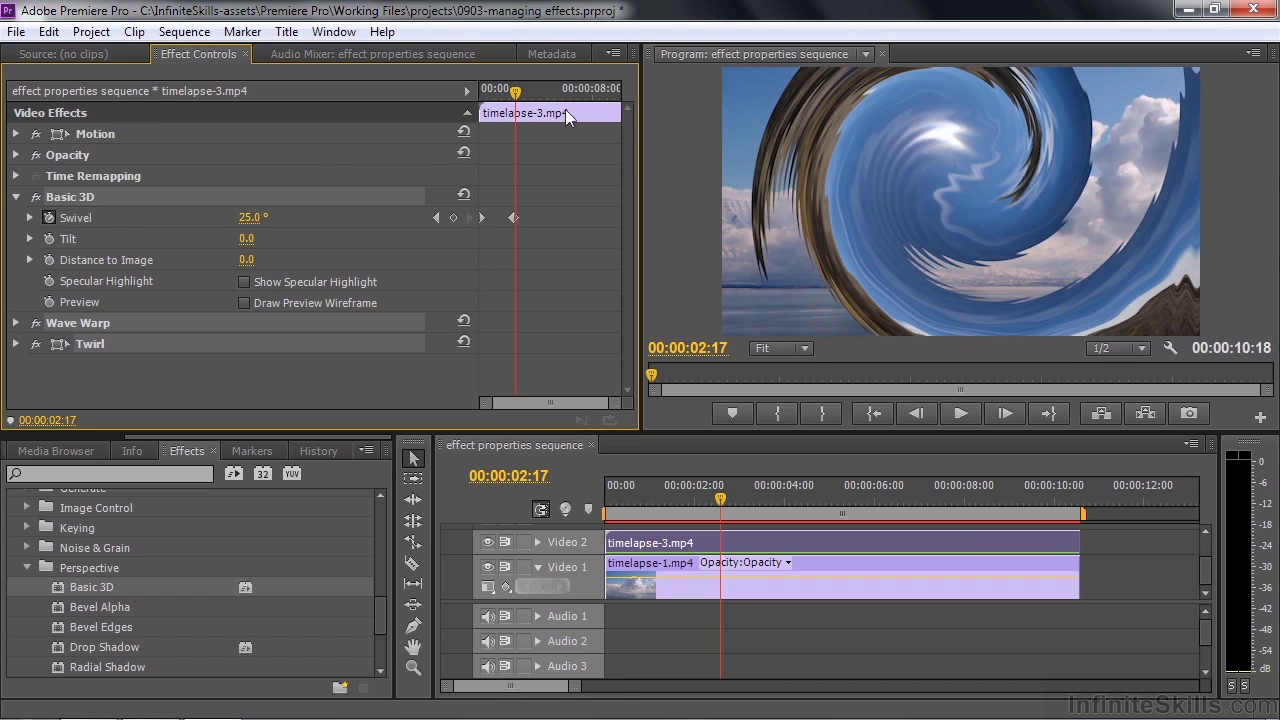
left_click(612, 54)
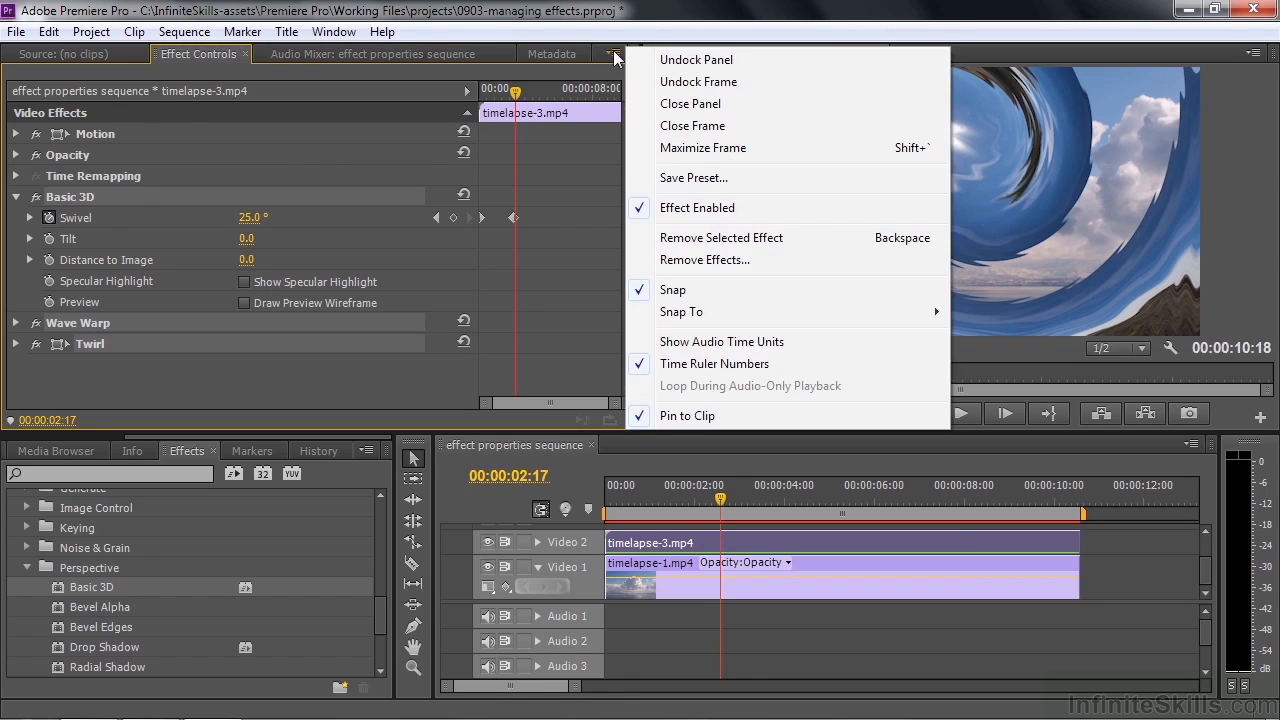
left_click(678, 177)
key("End")
key("BackSpace")
key("BackSpace")
key("BackSpace")
key("BackSpace")
key("BackSpace")
key("BackSpace")
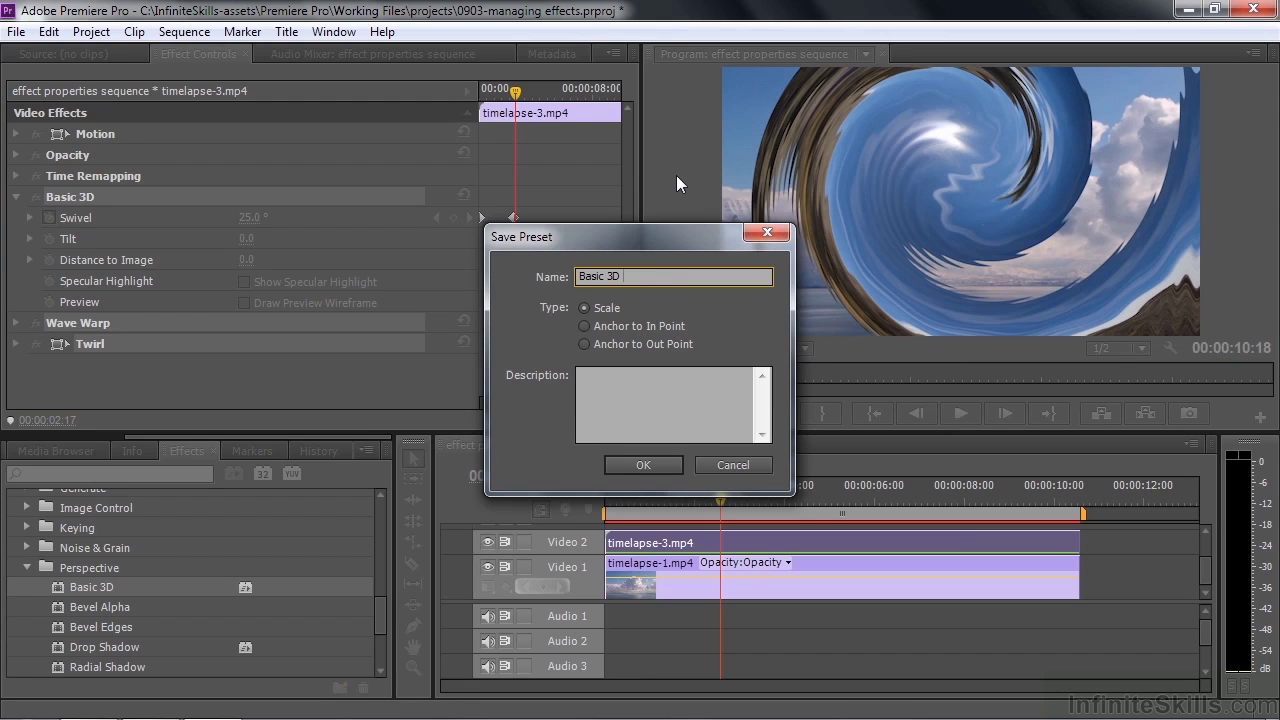
type("Wave Warp Twirl")
Confirm the preset, shift timelapse-3.mp4 to about 00:00:05:04, and select timelapse-1.mp4.
left_click(650, 463)
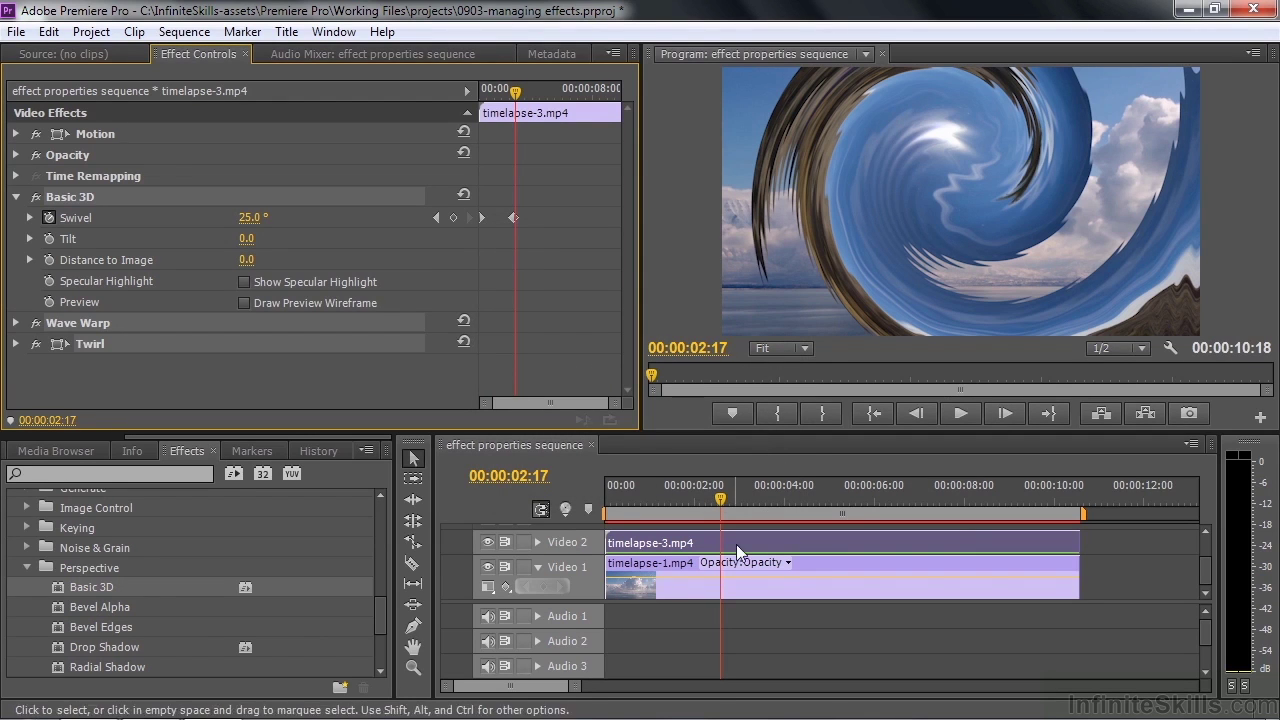
left_click_drag(737, 542, 965, 550)
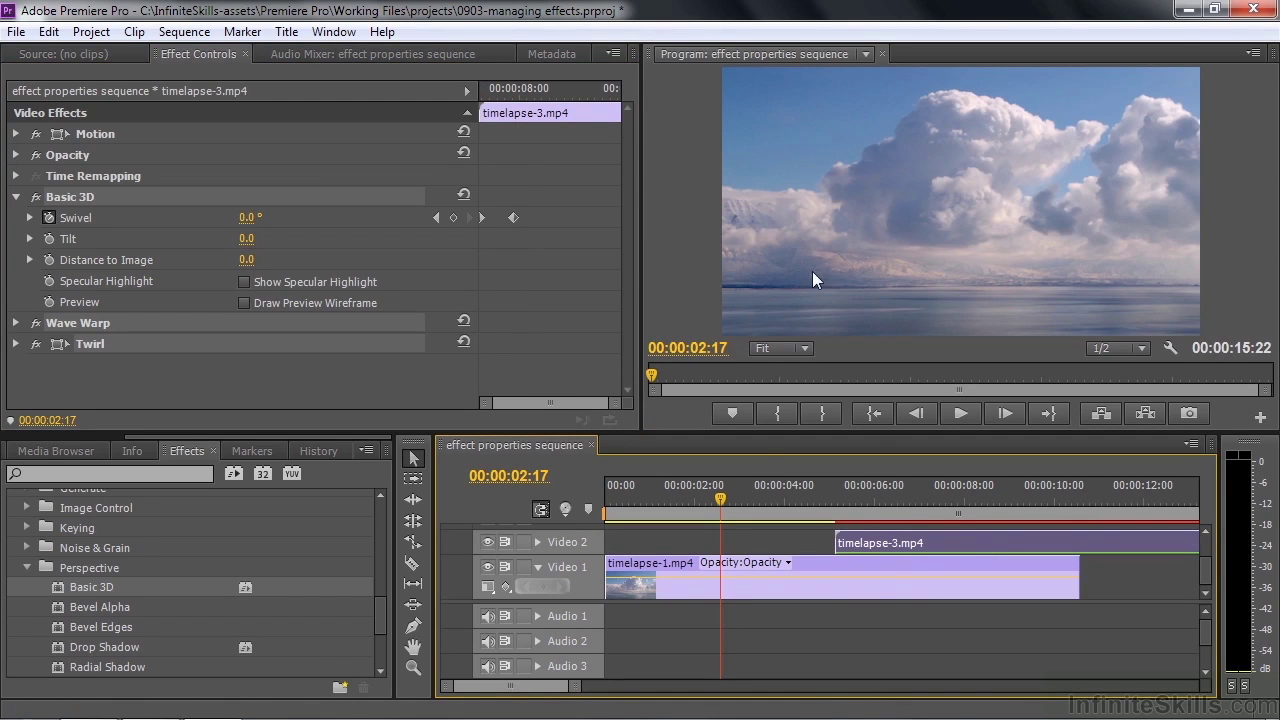
left_click(672, 587)
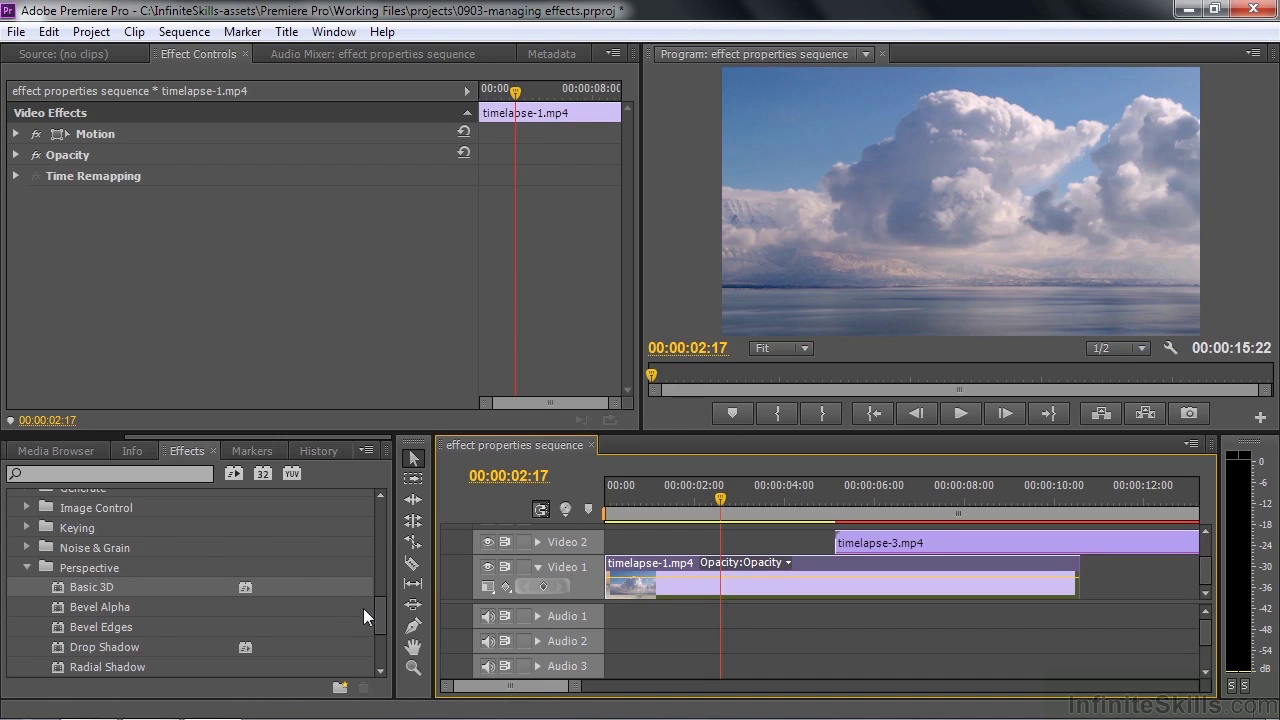
left_click_drag(378, 617, 385, 501)
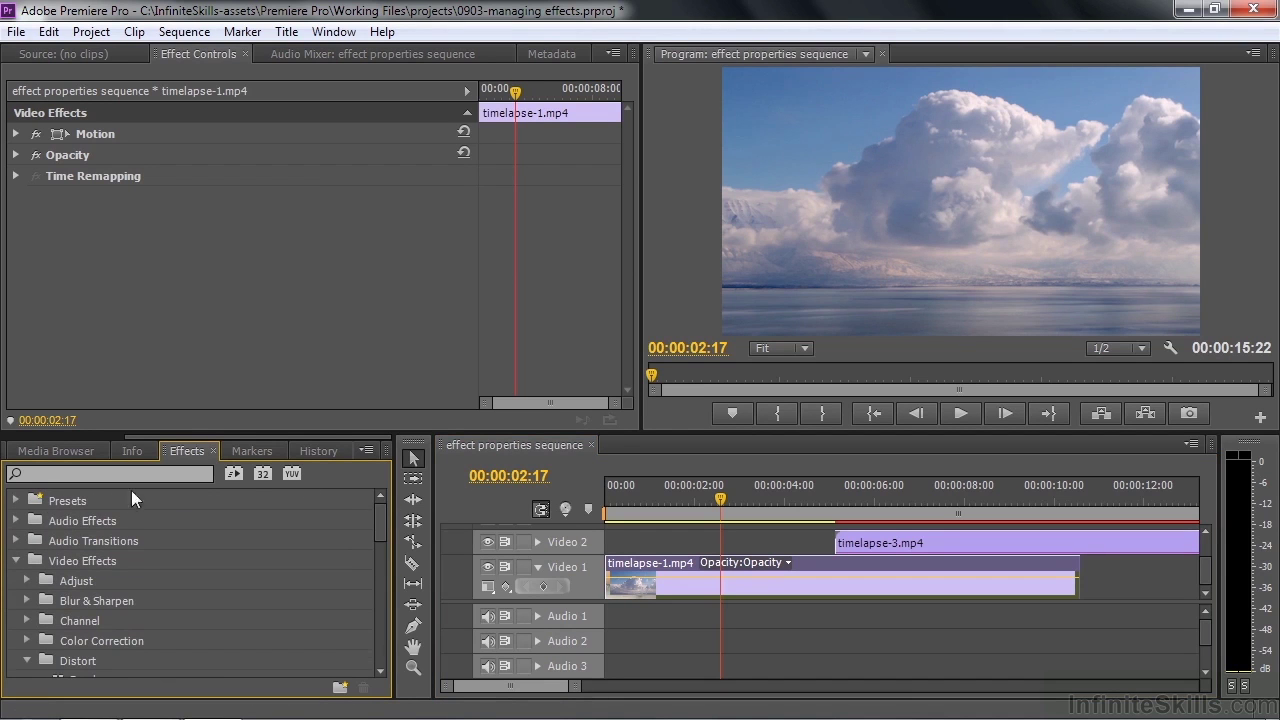
Expand Presets and drag Basic 3D Wave Warp Twirl onto timelapse-1.mp4 on Video 1.
left_click(15, 501)
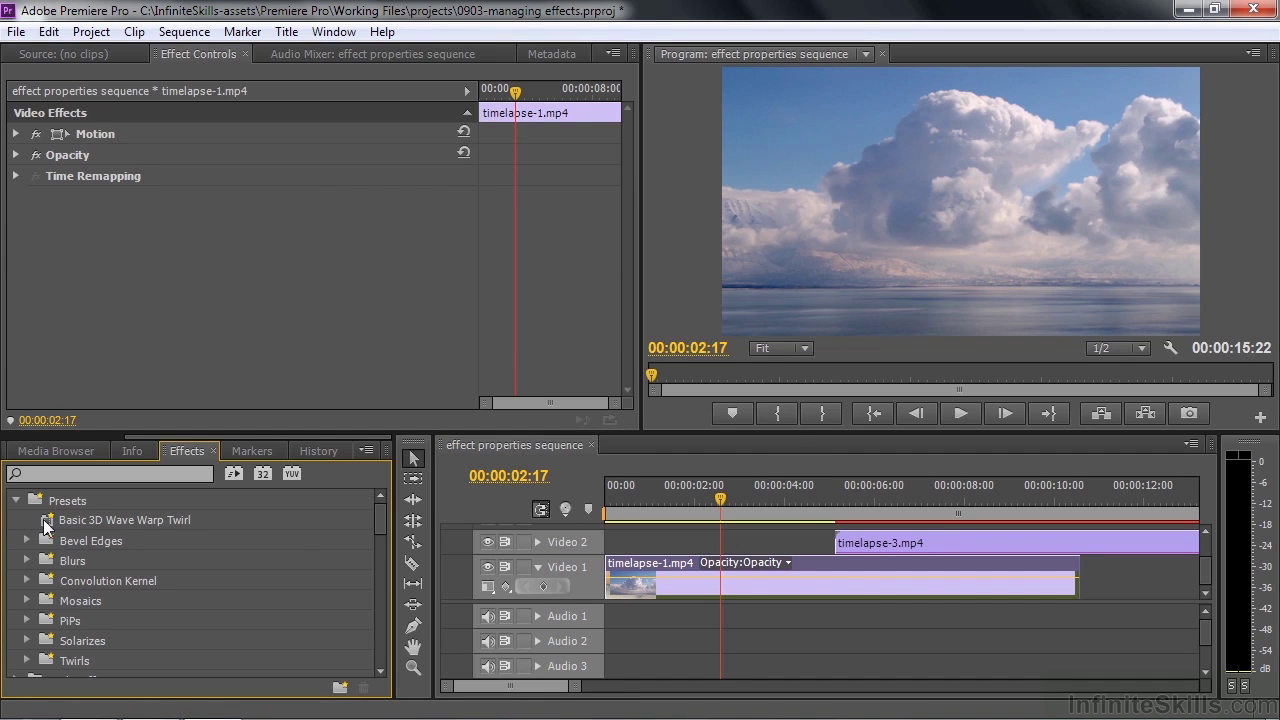
double_click(42, 522)
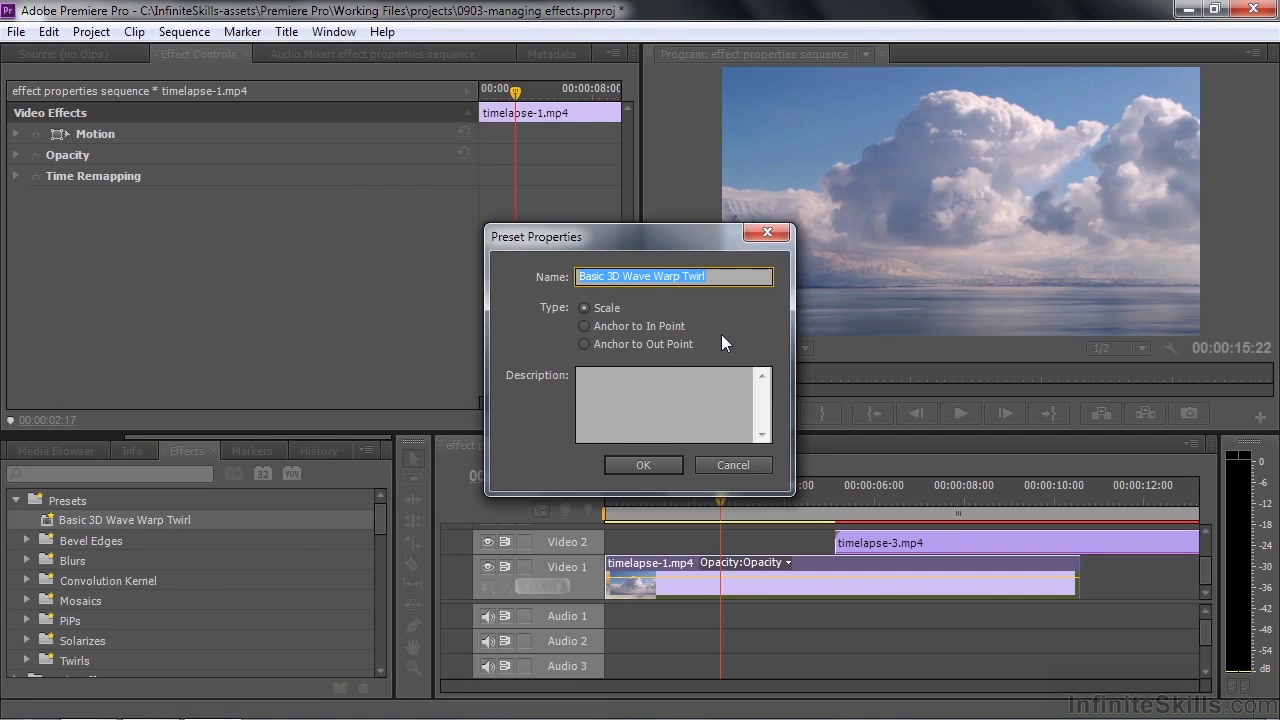
left_click(731, 462)
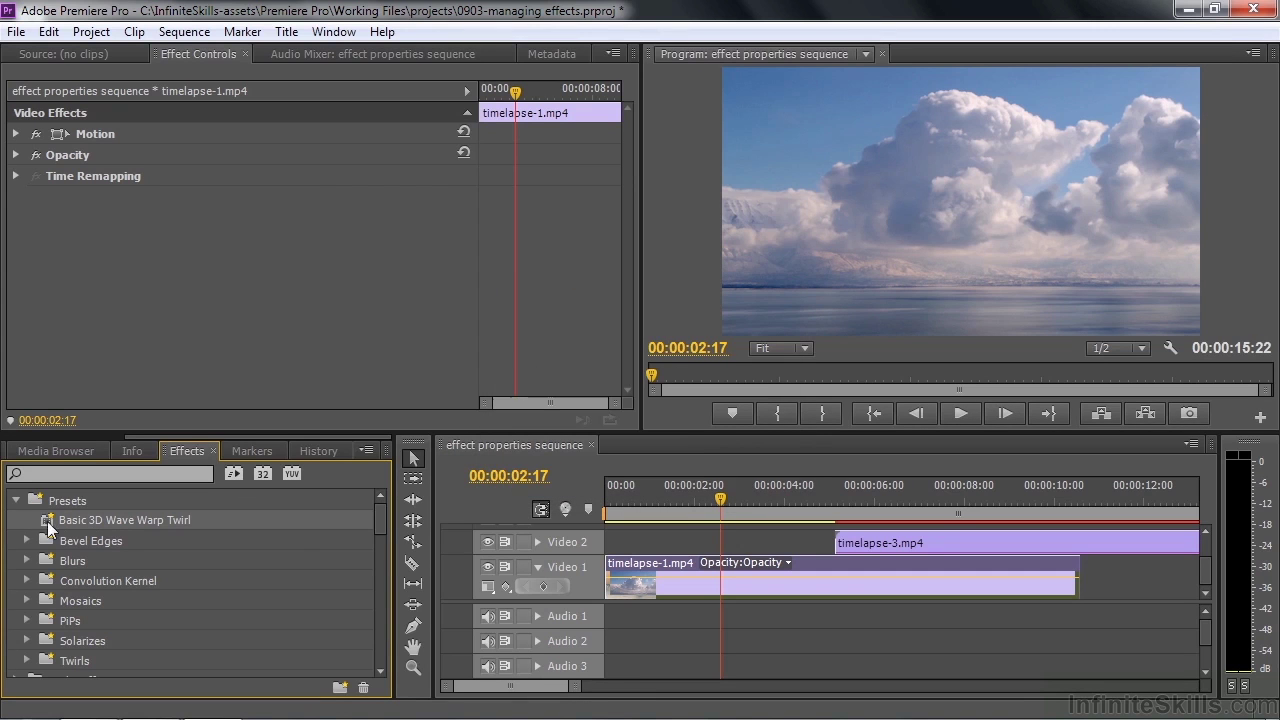
left_click_drag(44, 524, 233, 315)
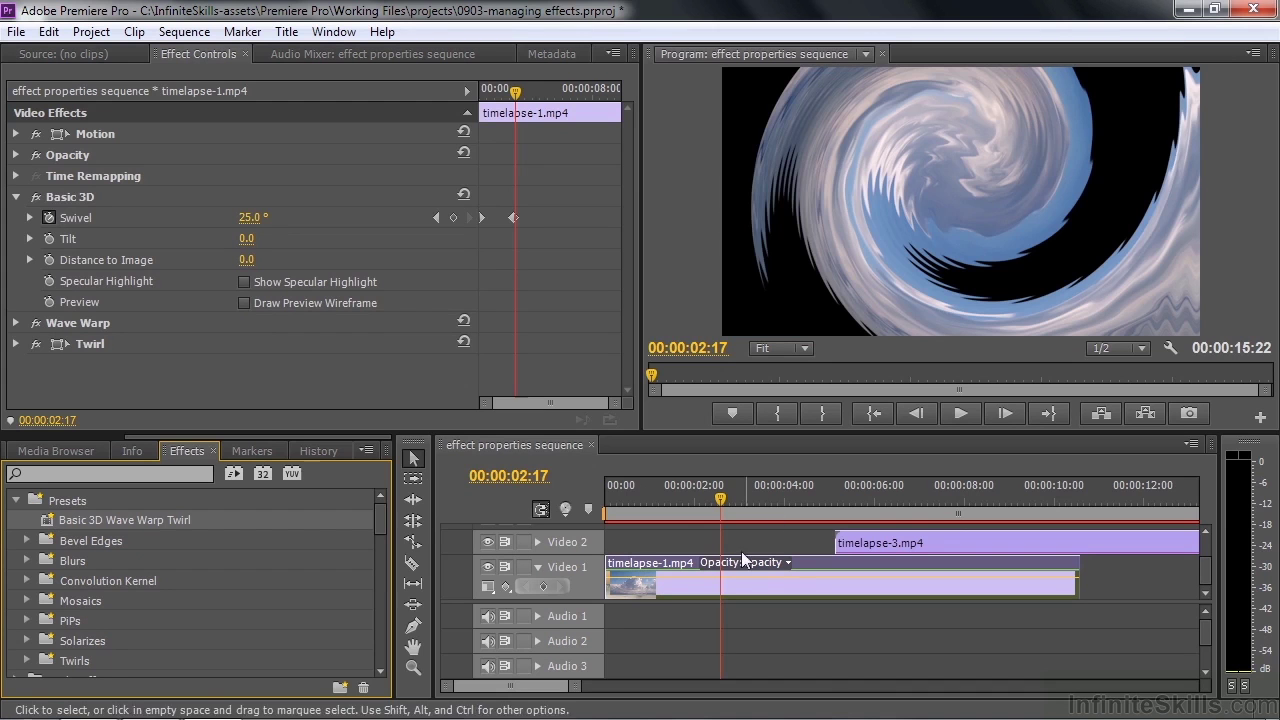
Play timelapse-1.mp4 from the sequence start to watch the preset's swiveling twirl.
left_click_drag(722, 499, 581, 514)
key("space")
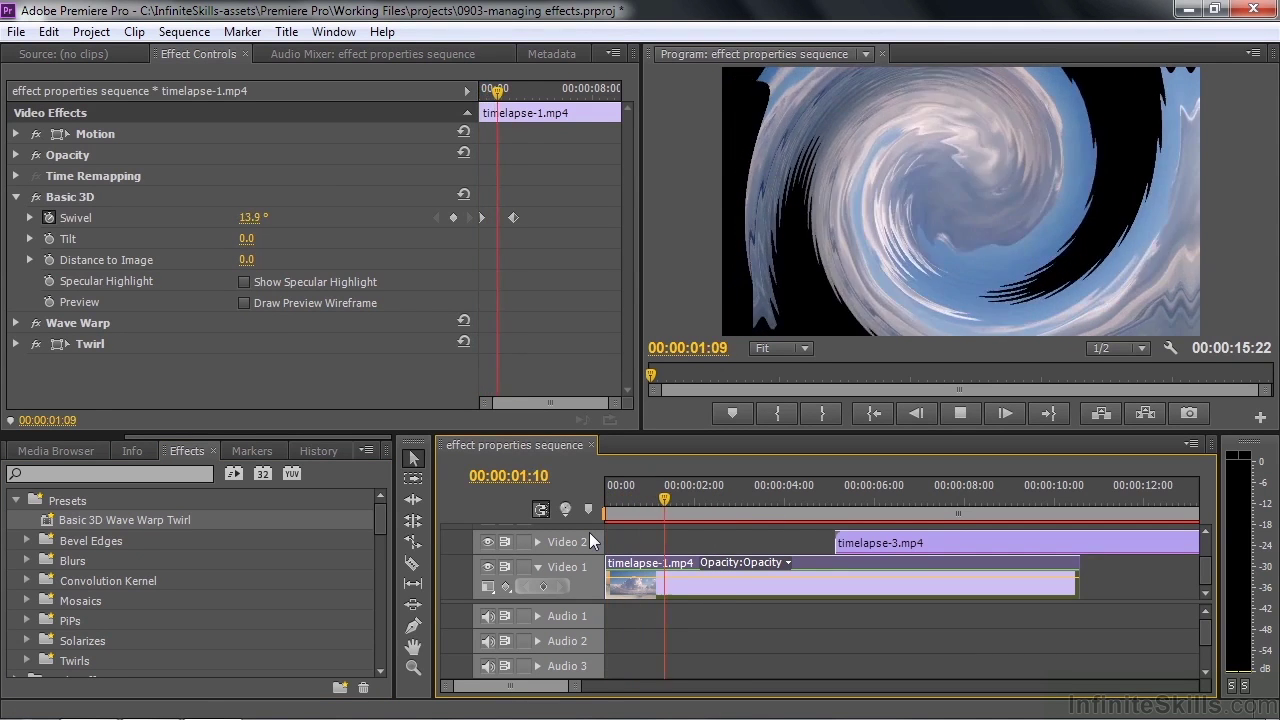
key("space")
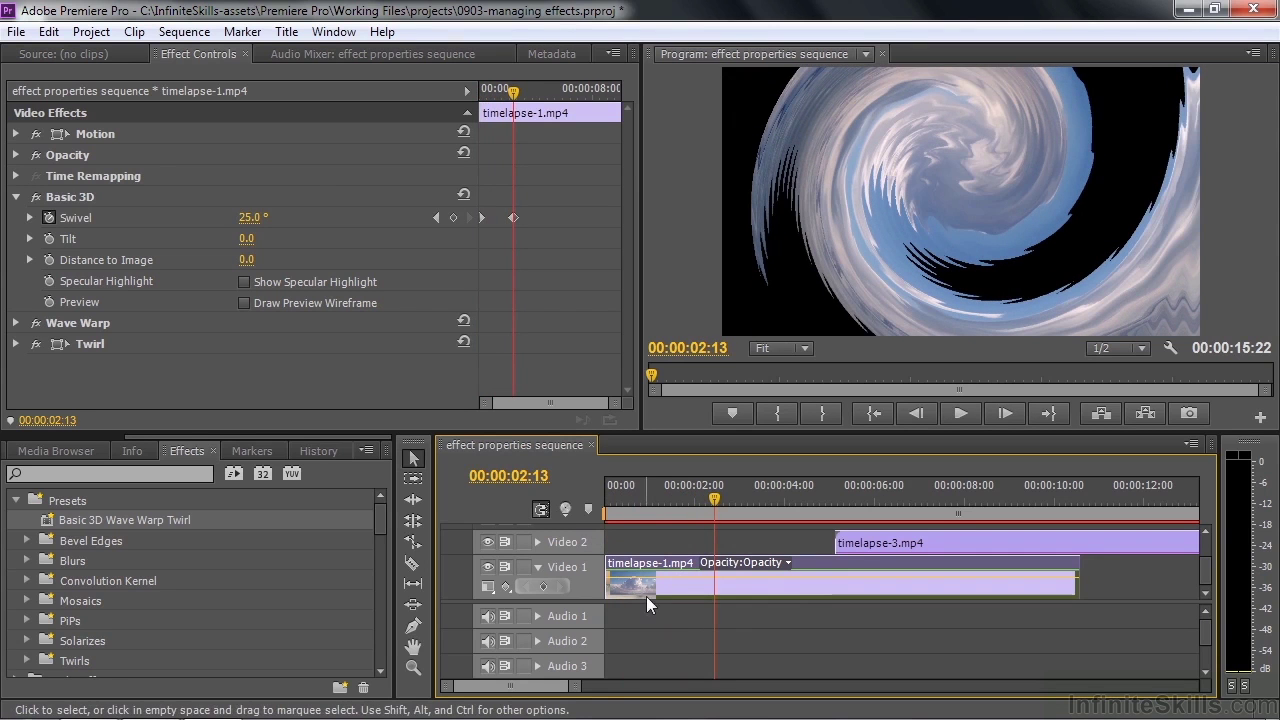
key("space")
key("space")
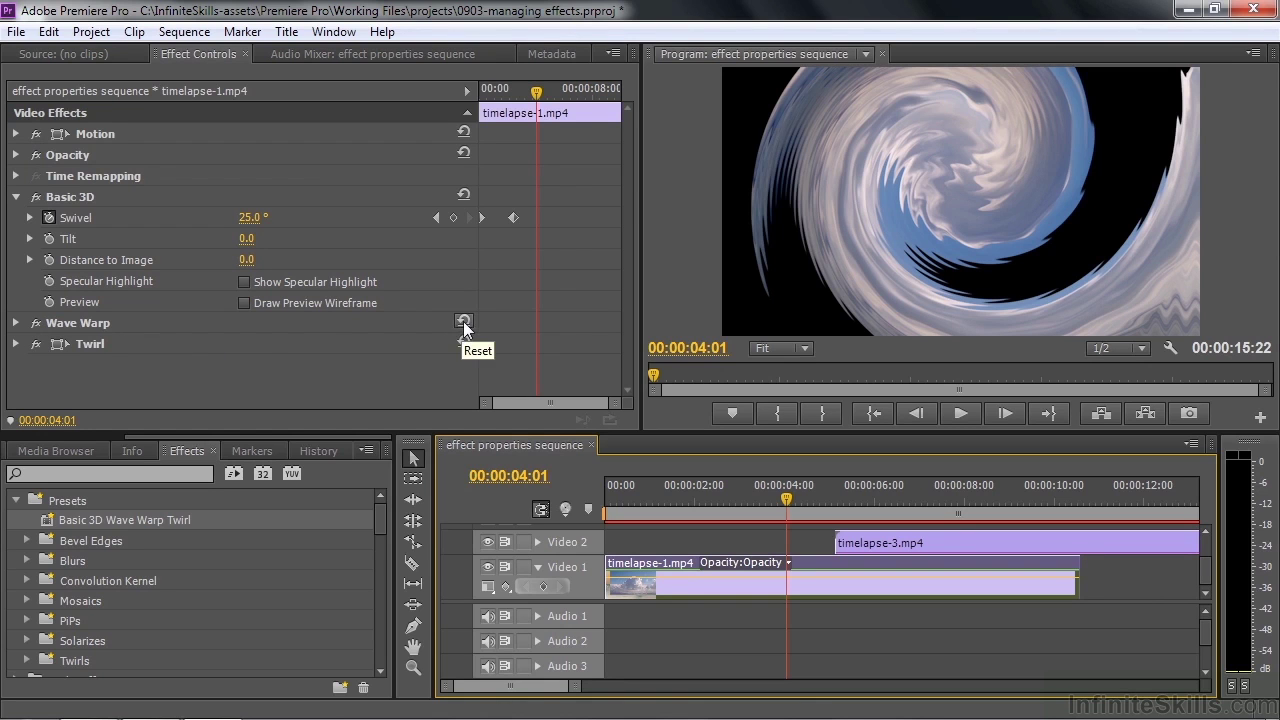
left_click(81, 340)
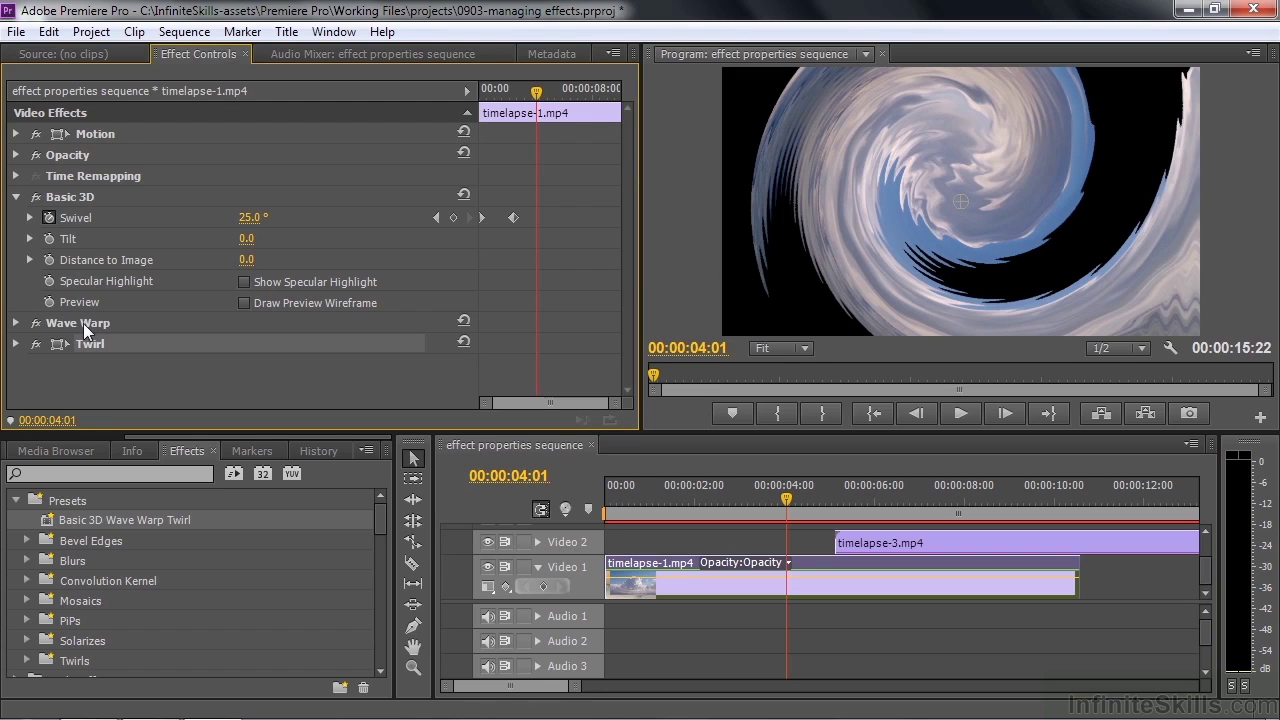
left_click(614, 54)
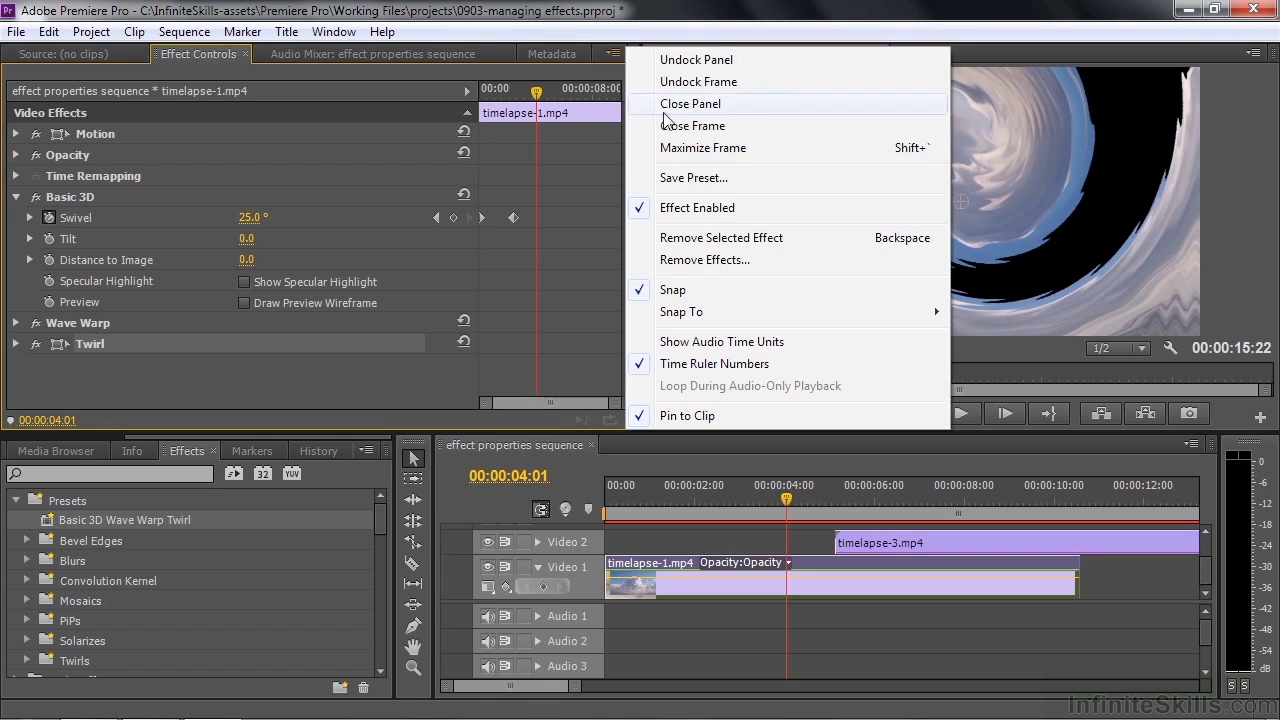
left_click(395, 368)
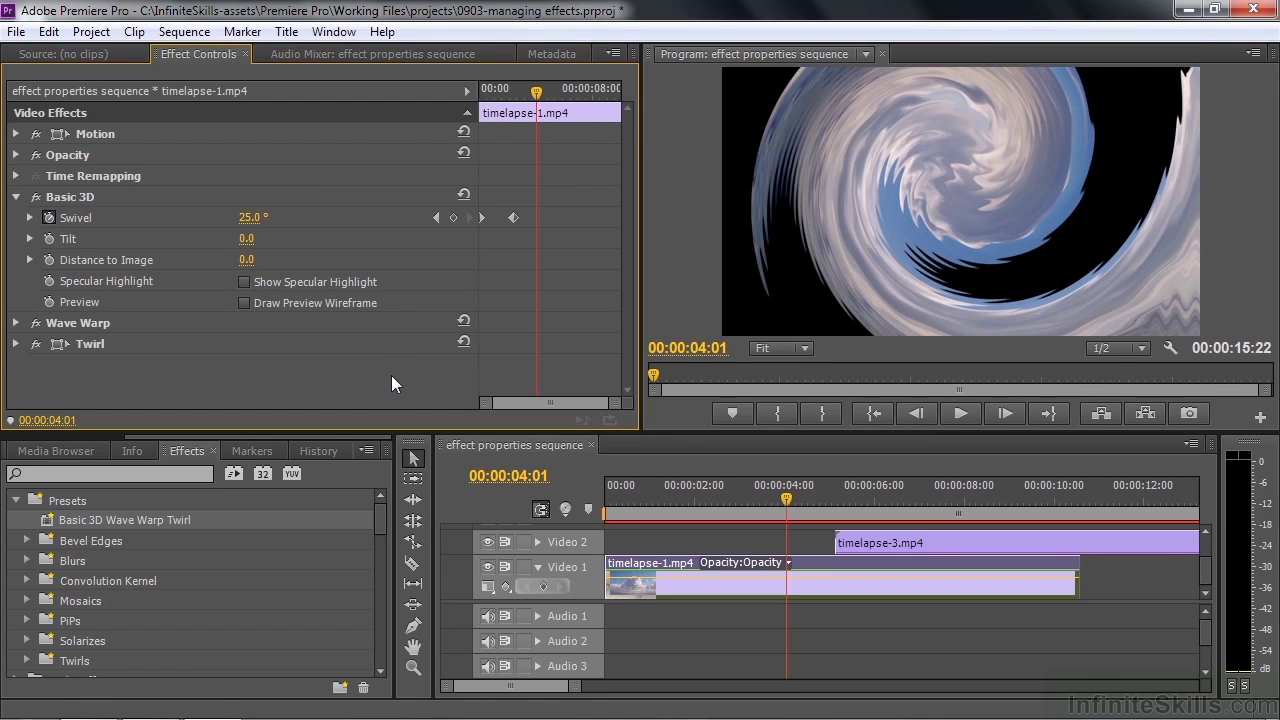